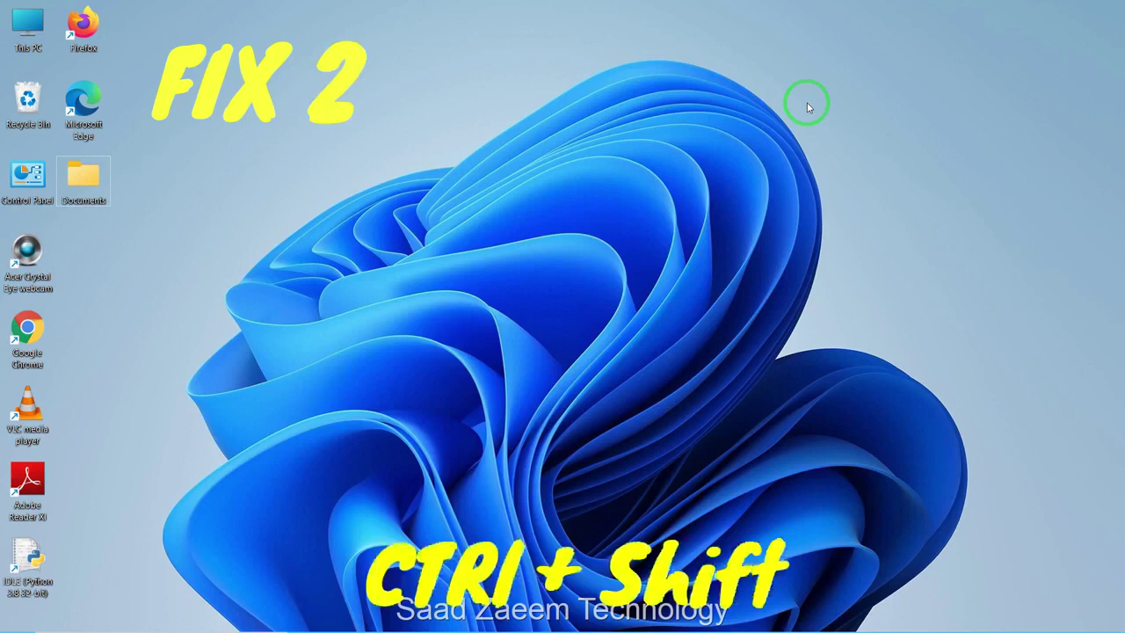
# - Open Task Manager, review the list of startup programs, and close Task Manager
pyautogui.hotkey('ctrl', 'shift', 'Escape')
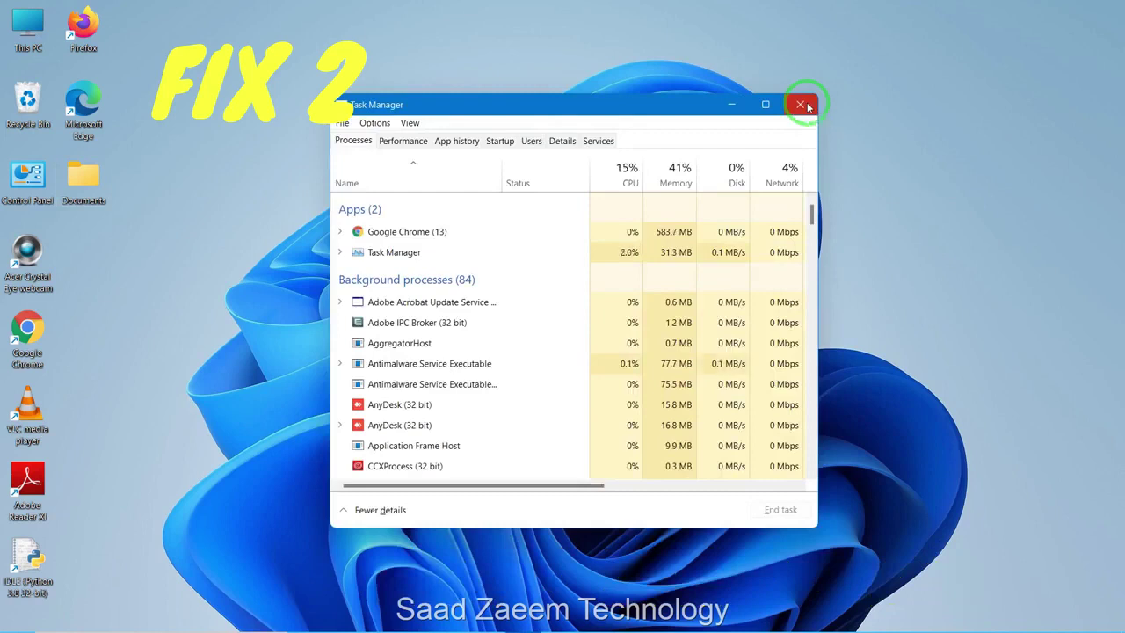
pyautogui.click(501, 143)
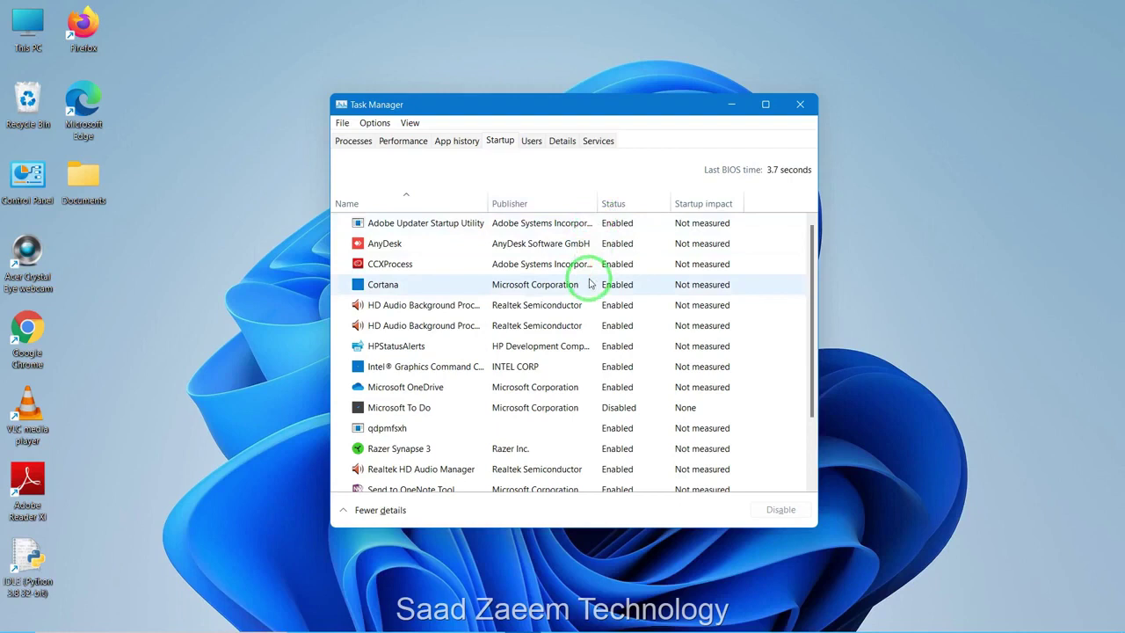
pyautogui.scroll(-1, 589, 283)
pyautogui.scroll(1, 589, 283)
pyautogui.hotkey('alt', 'F4')
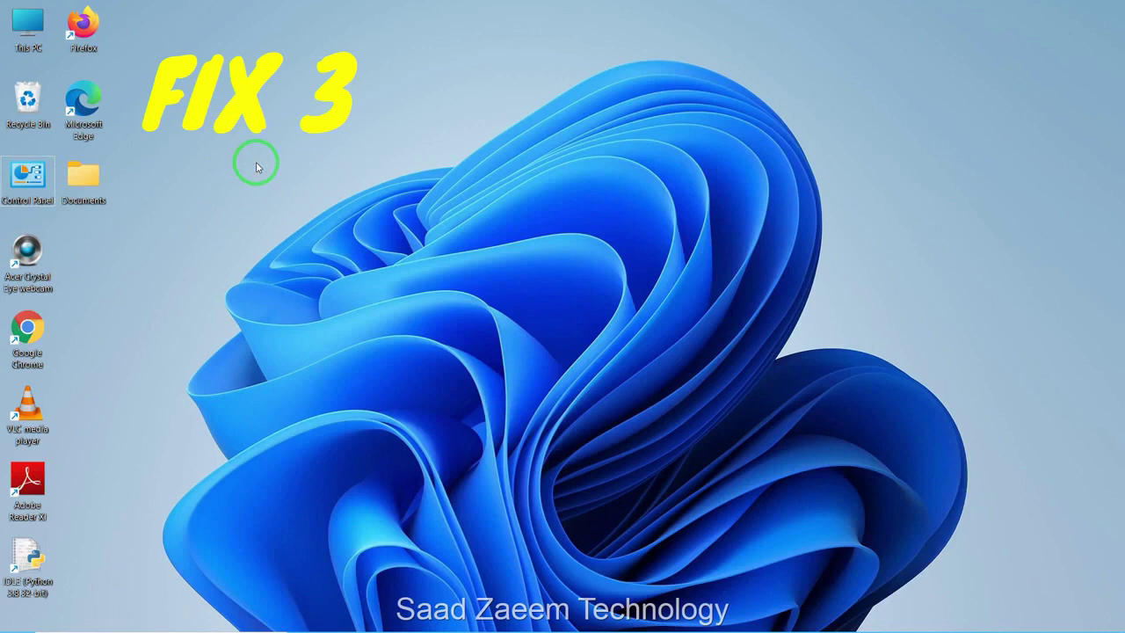
# - Open the Control Panel by running the command "Control" from the Run dialog
pyautogui.press('super+r')
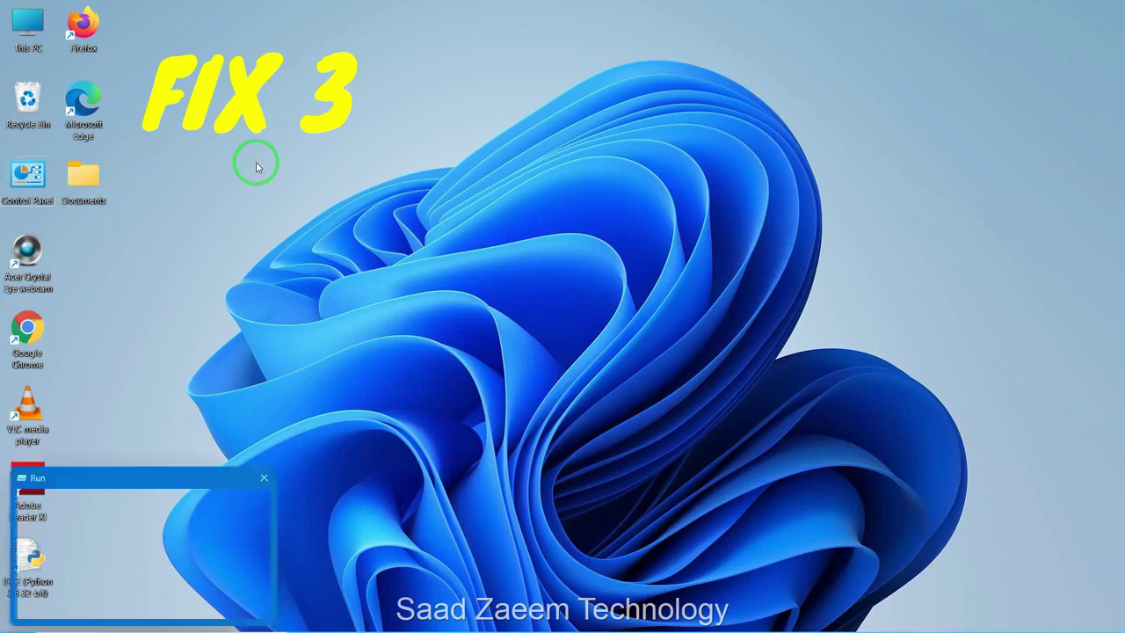
pyautogui.moveTo(67, 482); pyautogui.dragTo(380, 203)
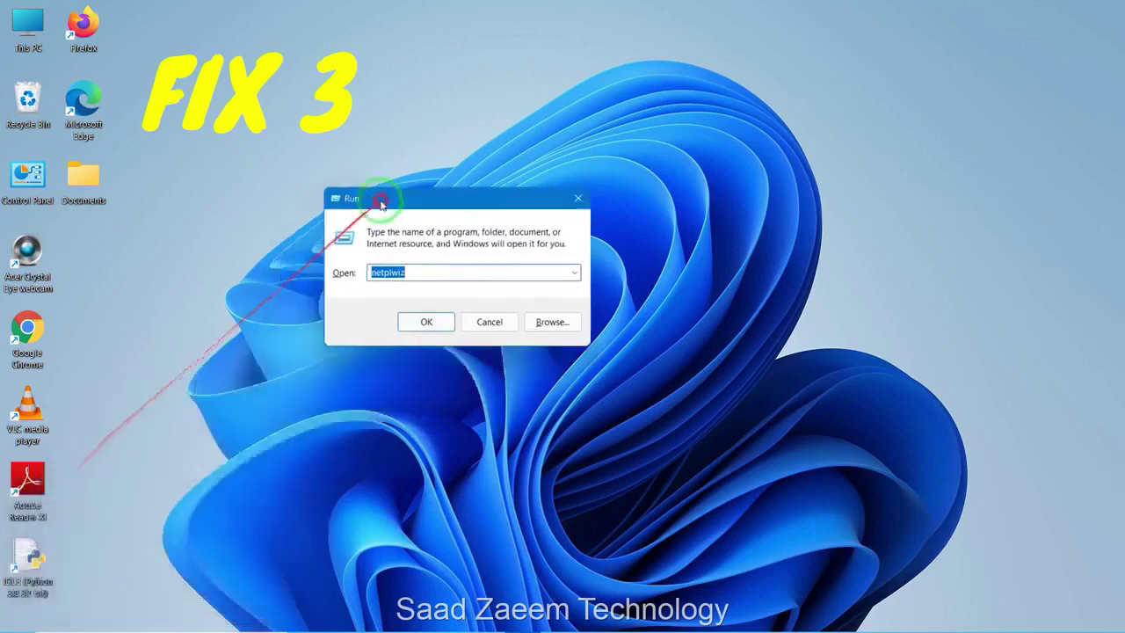
pyautogui.press('BackSpace')
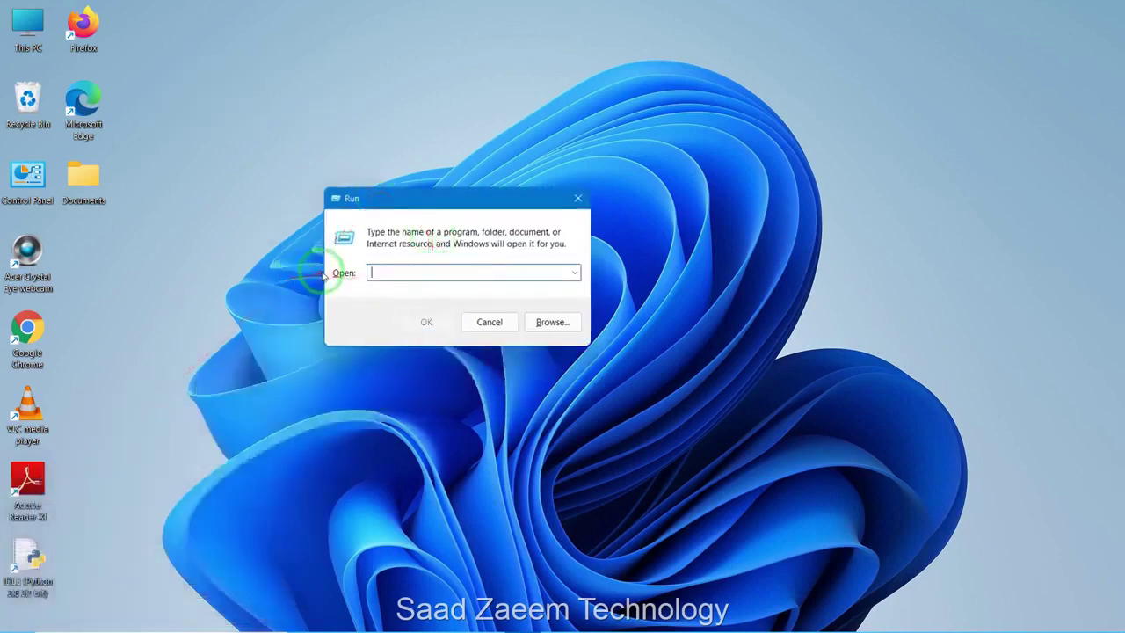
pyautogui.write('Control')
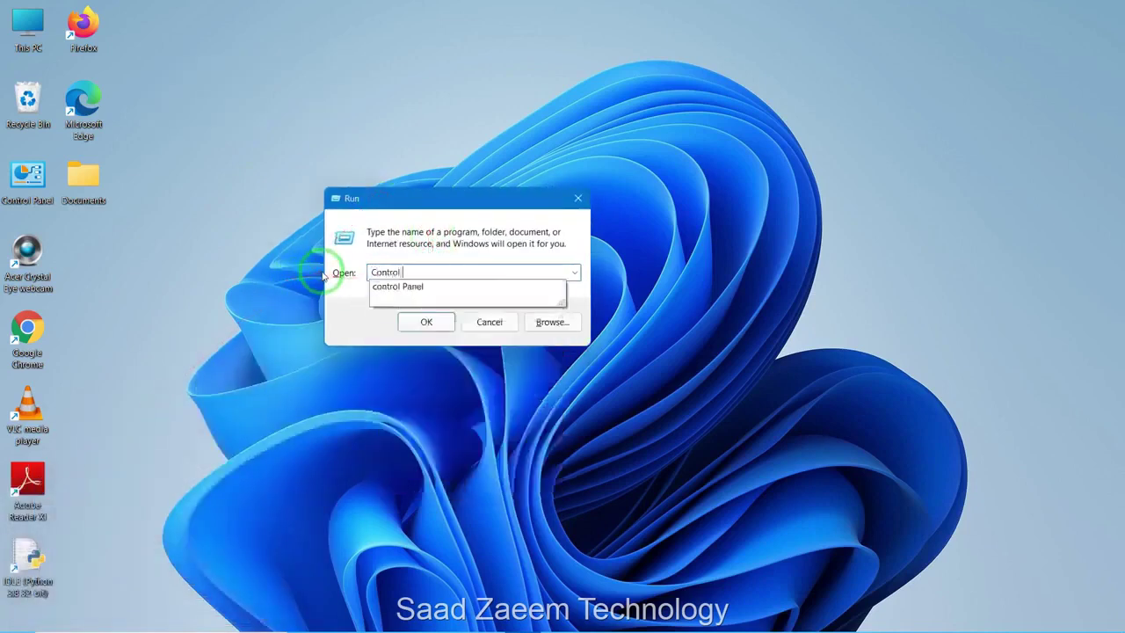
pyautogui.press('Return')
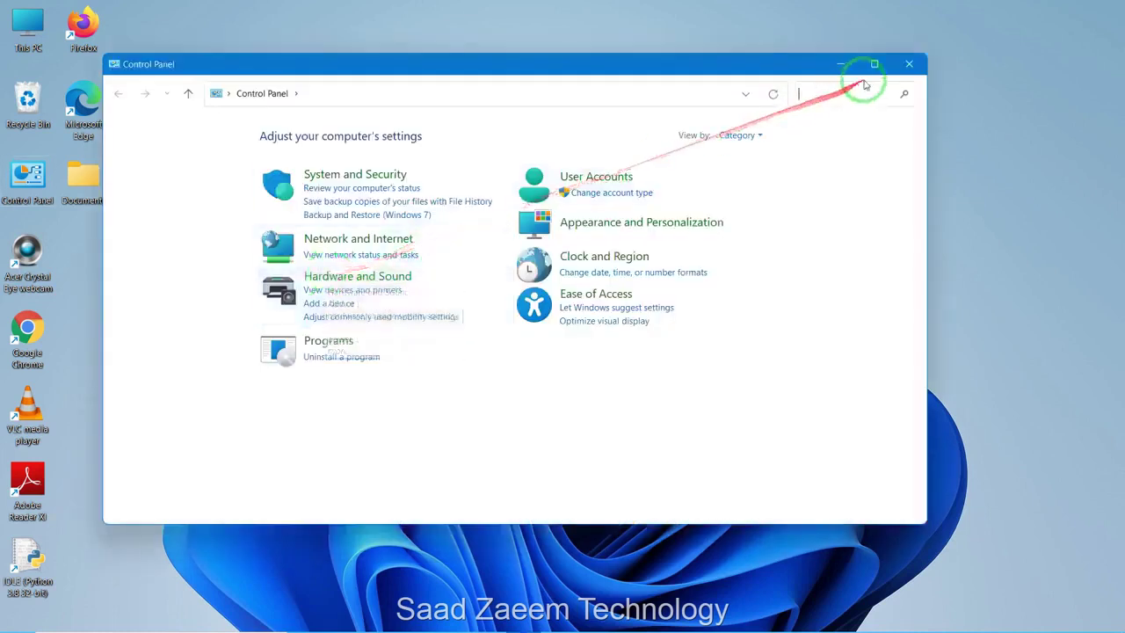
# - Search the Control Panel for "Powe" and open Power Options
pyautogui.click(853, 92)
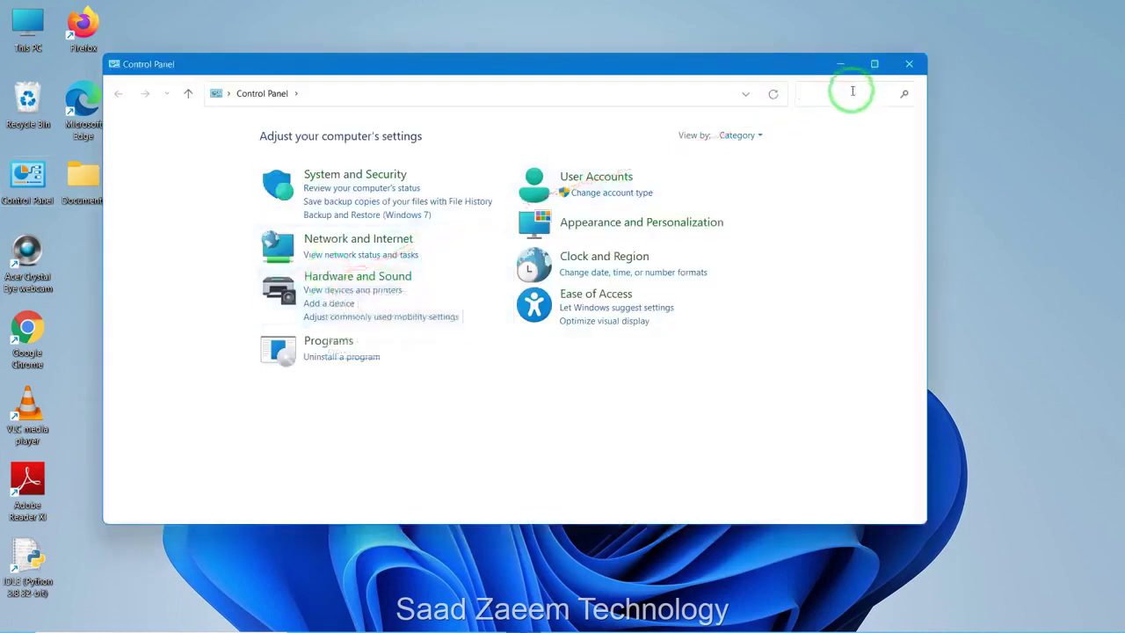
pyautogui.click(854, 92)
pyautogui.write('Po')
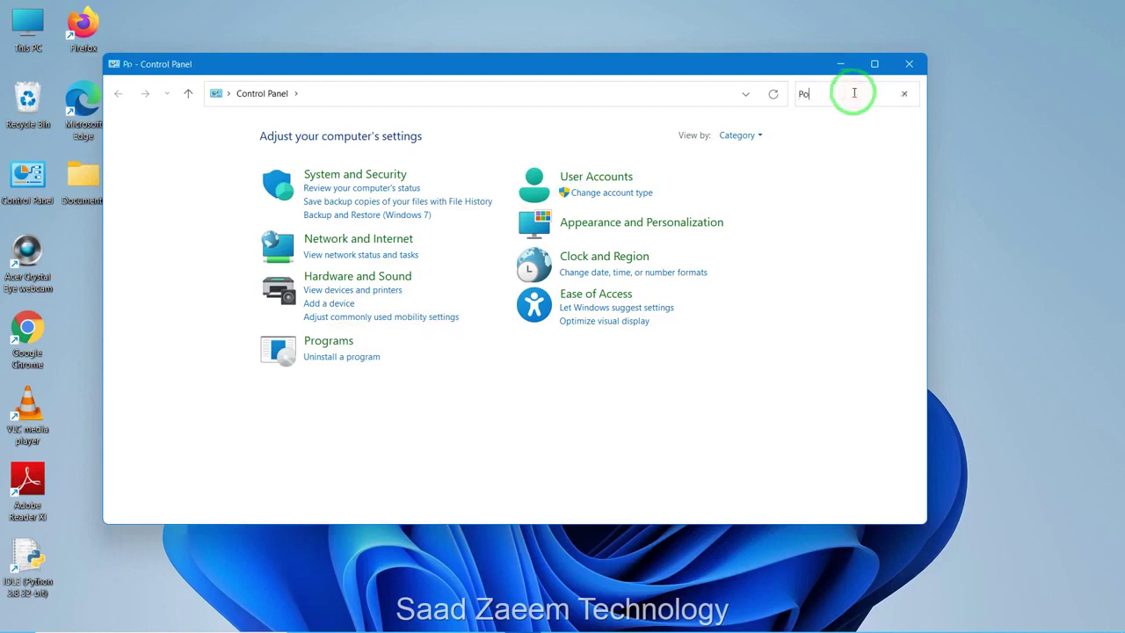
pyautogui.write('weer')
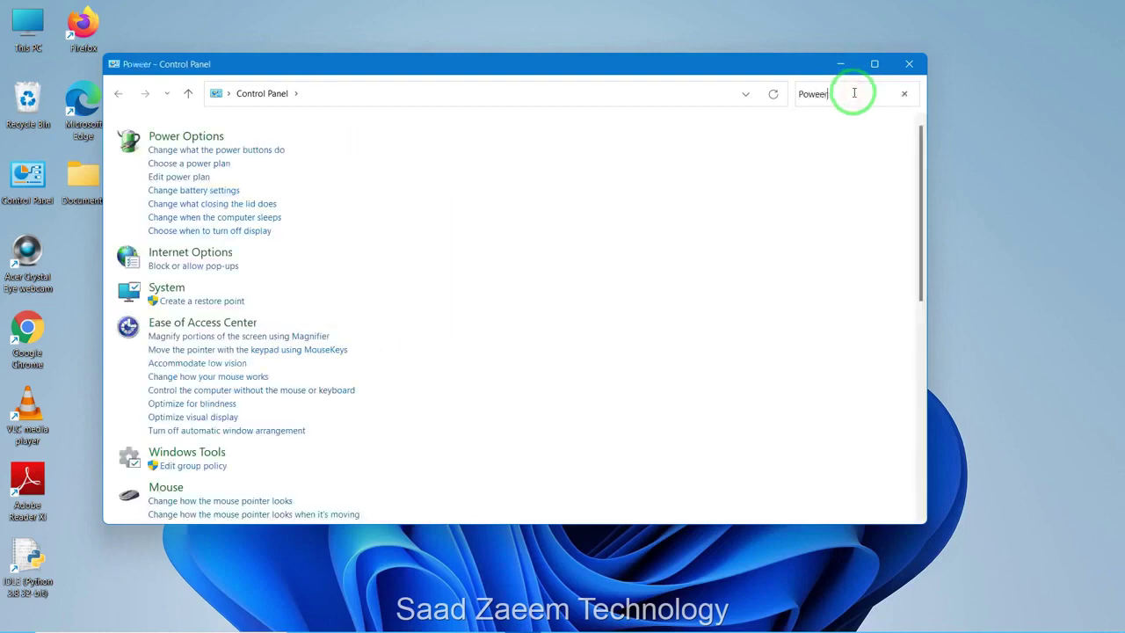
pyautogui.press('BackSpace')
pyautogui.press('BackSpace')
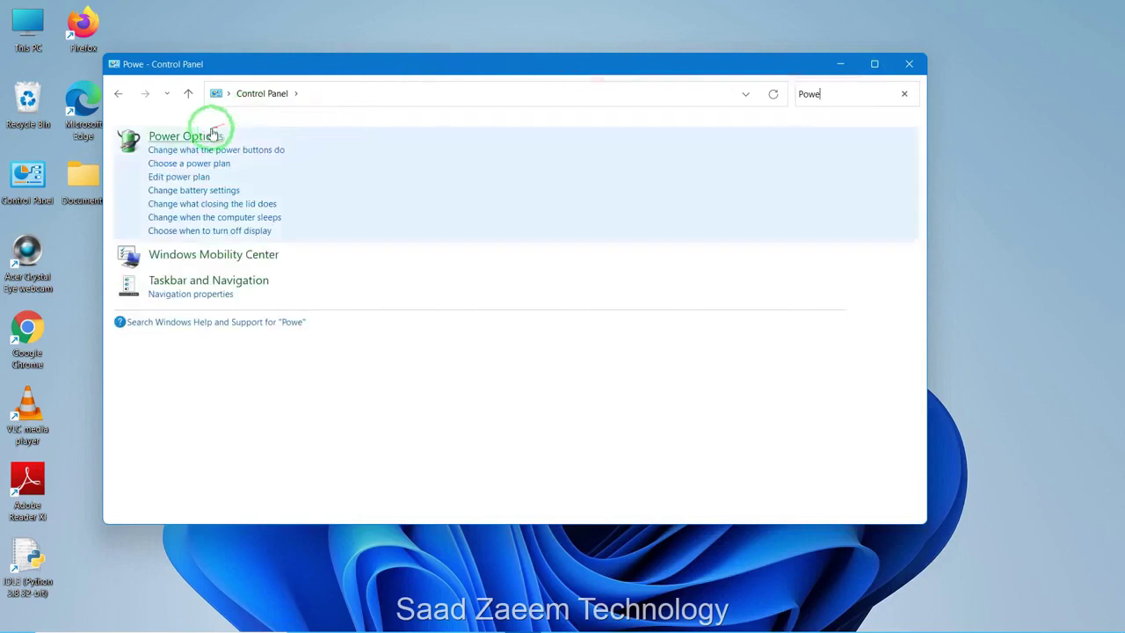
pyautogui.click(207, 136)
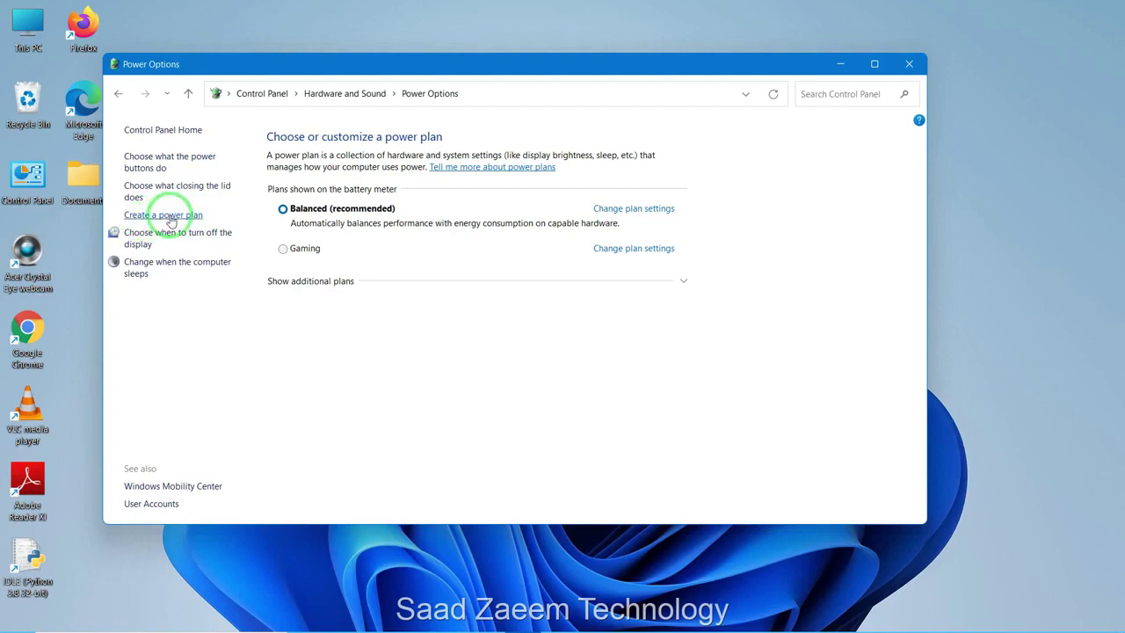
# - Create a power plan named "My Custom Plan 2" based on the High performance plan
pyautogui.click(290, 249)
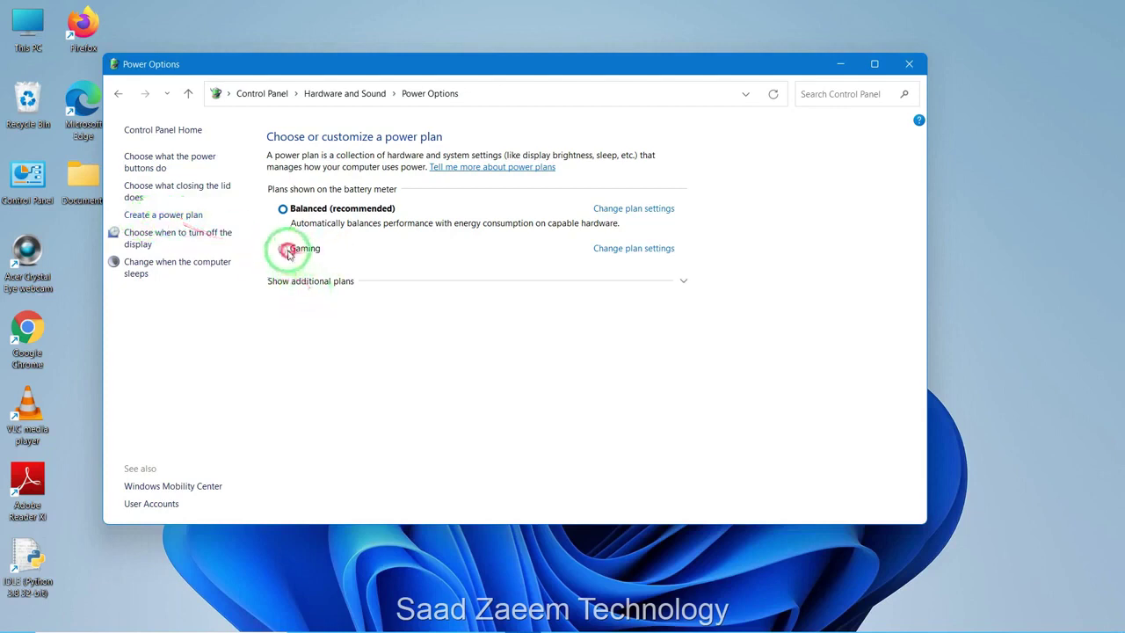
pyautogui.click(194, 216)
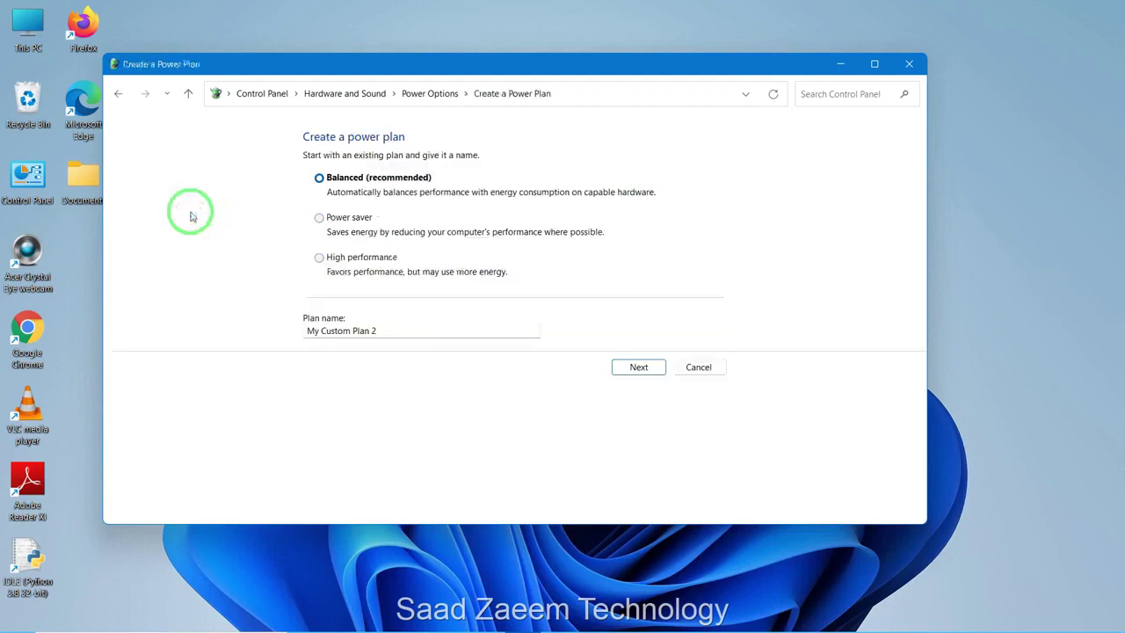
pyautogui.click(319, 258)
pyautogui.moveTo(377, 328); pyautogui.dragTo(228, 327)
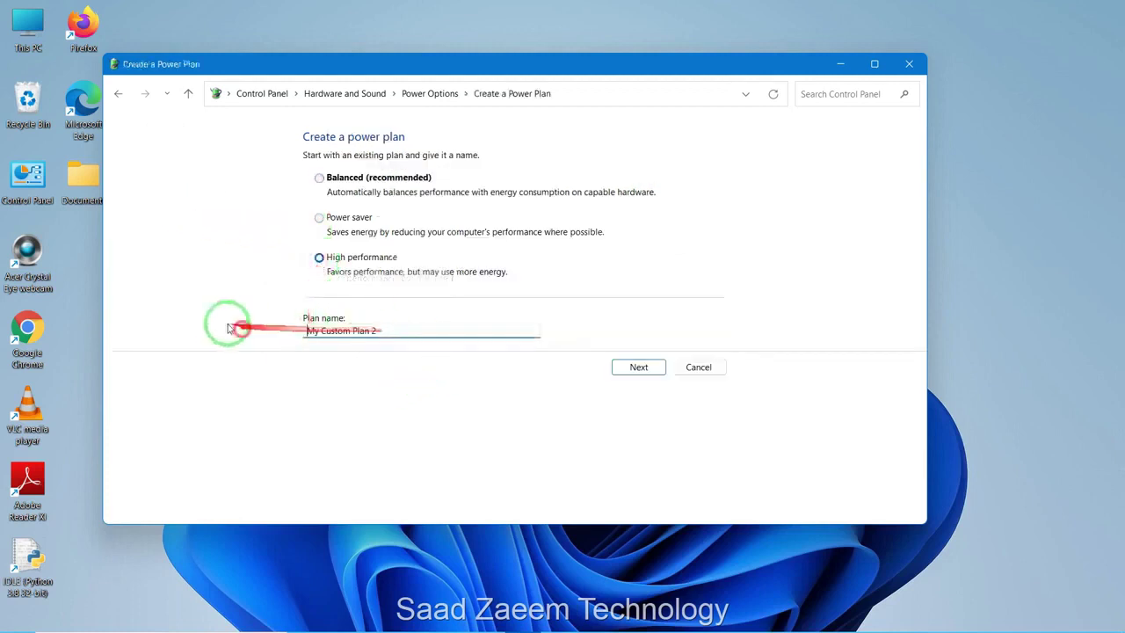
pyautogui.moveTo(386, 329); pyautogui.dragTo(214, 321)
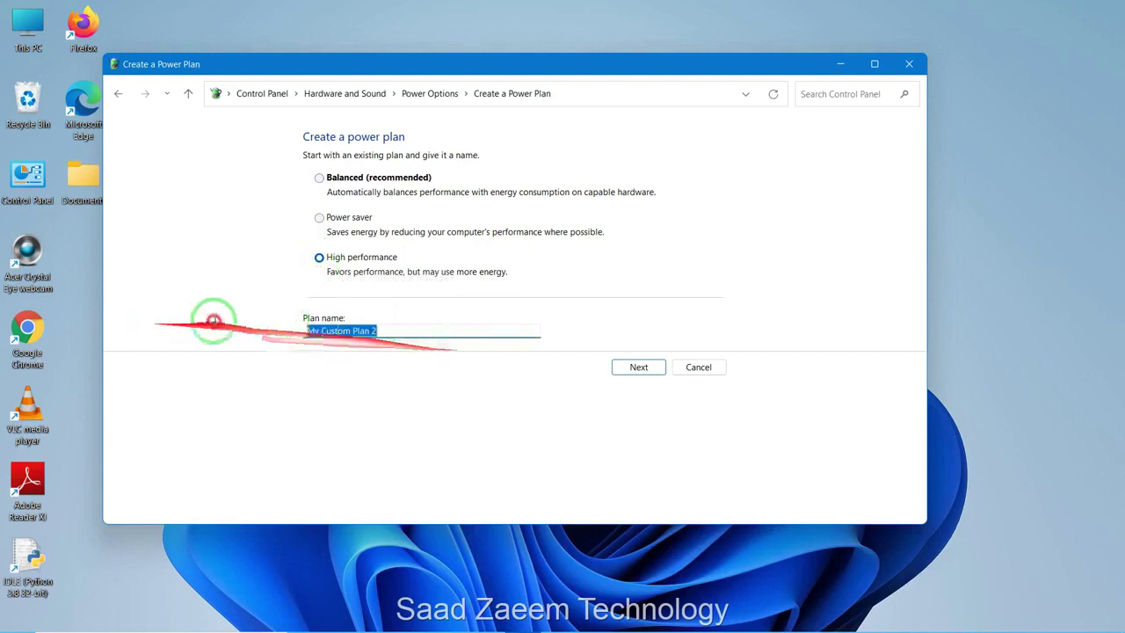
pyautogui.click(393, 325)
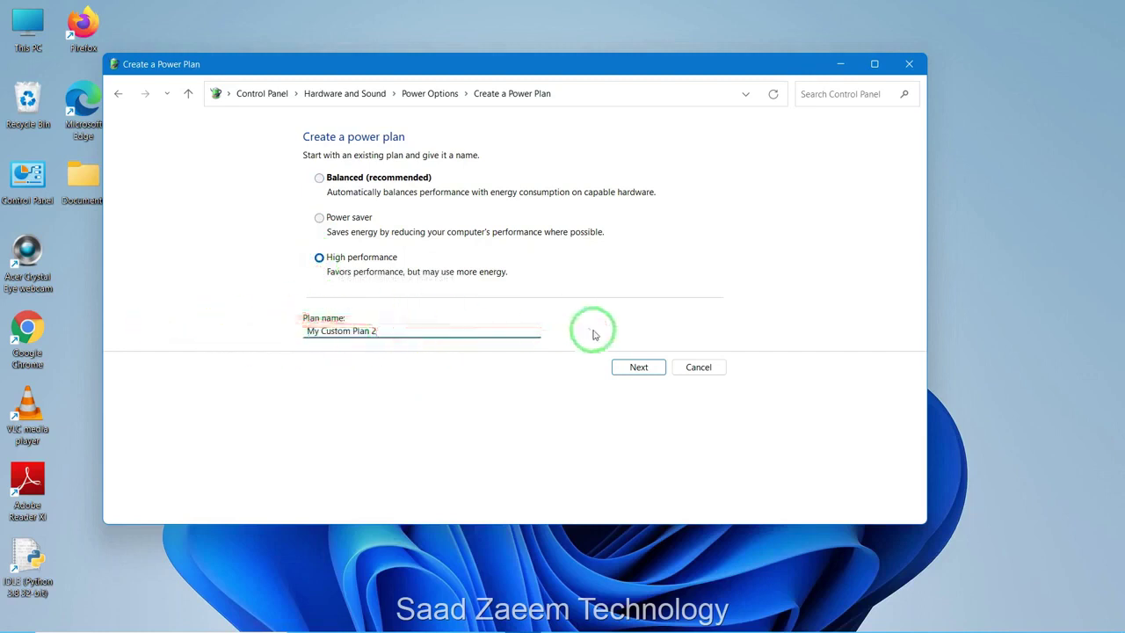
pyautogui.click(638, 367)
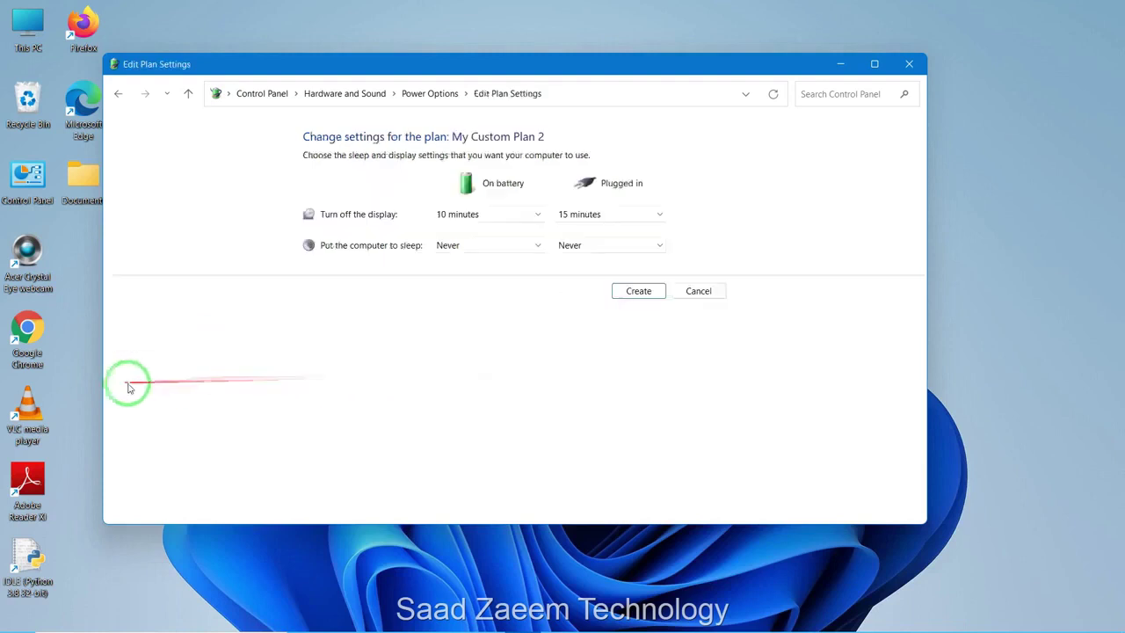
pyautogui.click(626, 291)
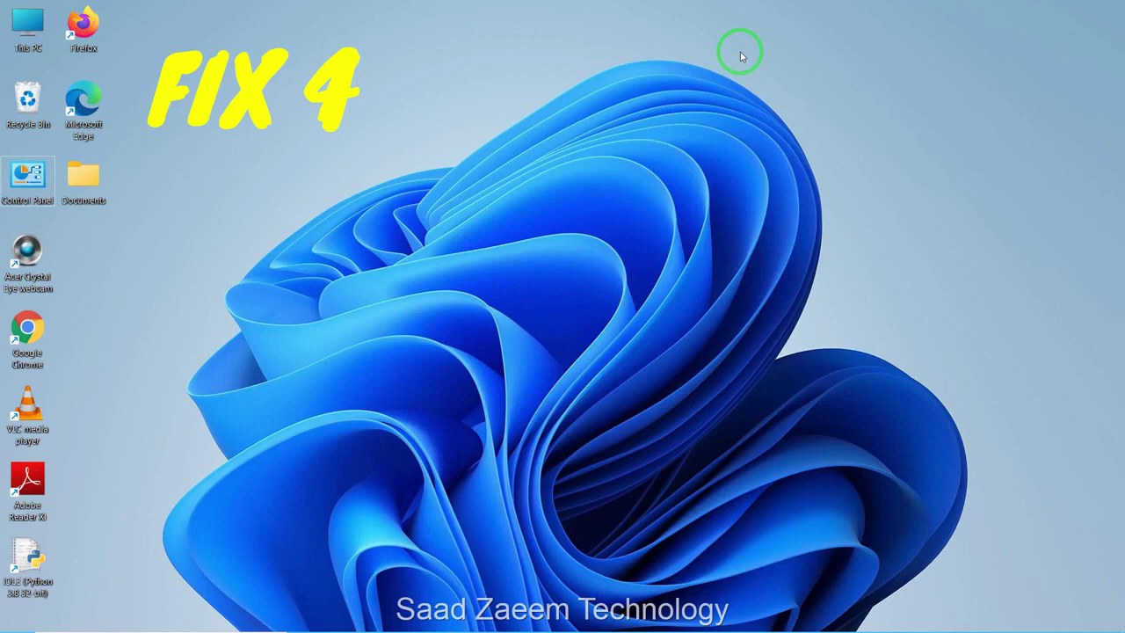
# - Open the Windows Temp folder by running "Temp" from the Run dialog and look through its files
pyautogui.press('super+r')
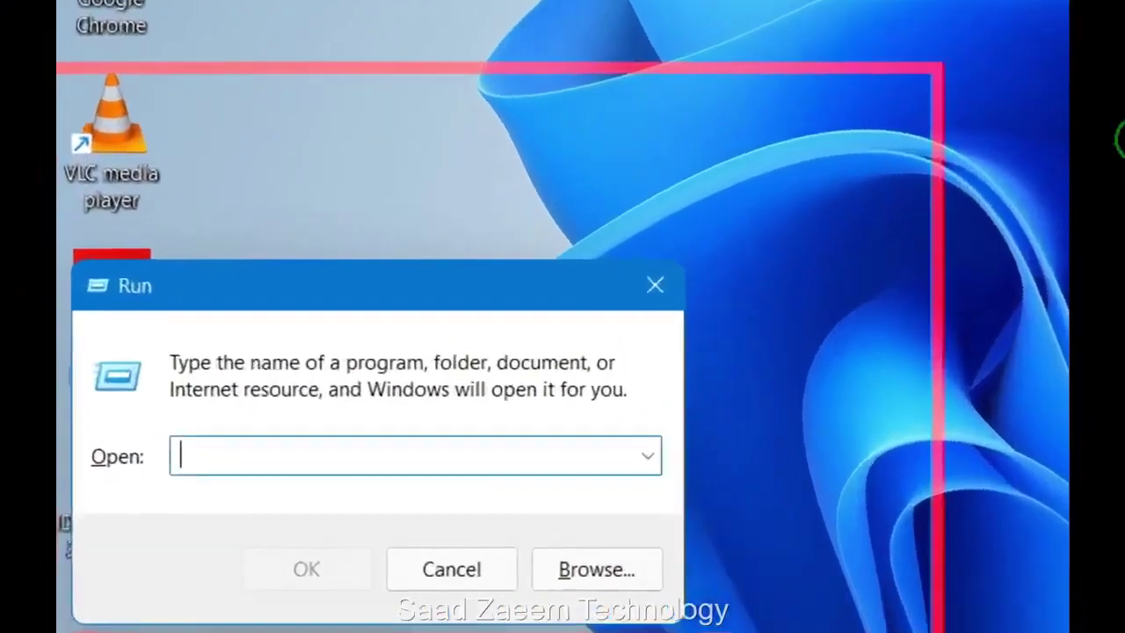
pyautogui.write('Temp')
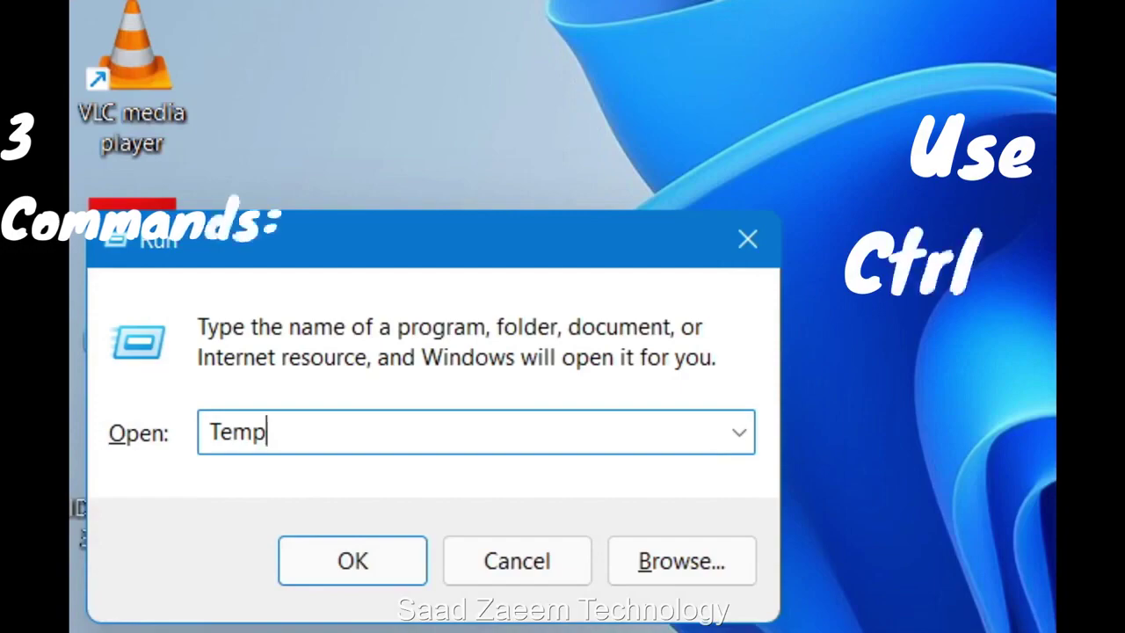
pyautogui.press('Return')
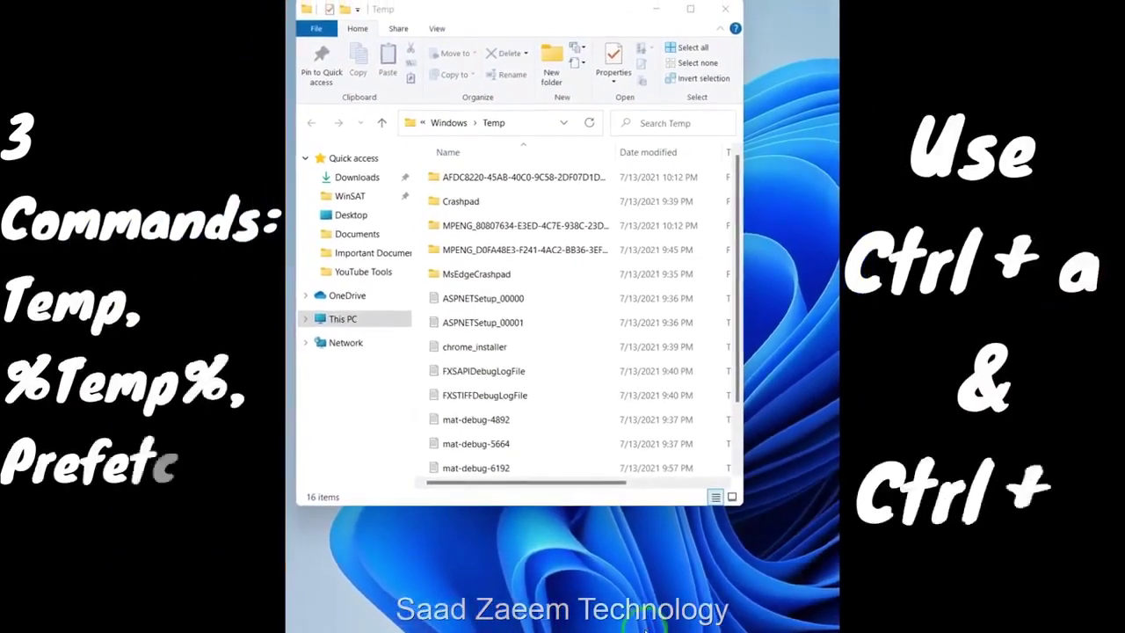
pyautogui.scroll(-1, 681, 440)
pyautogui.scroll(1, 672, 455)
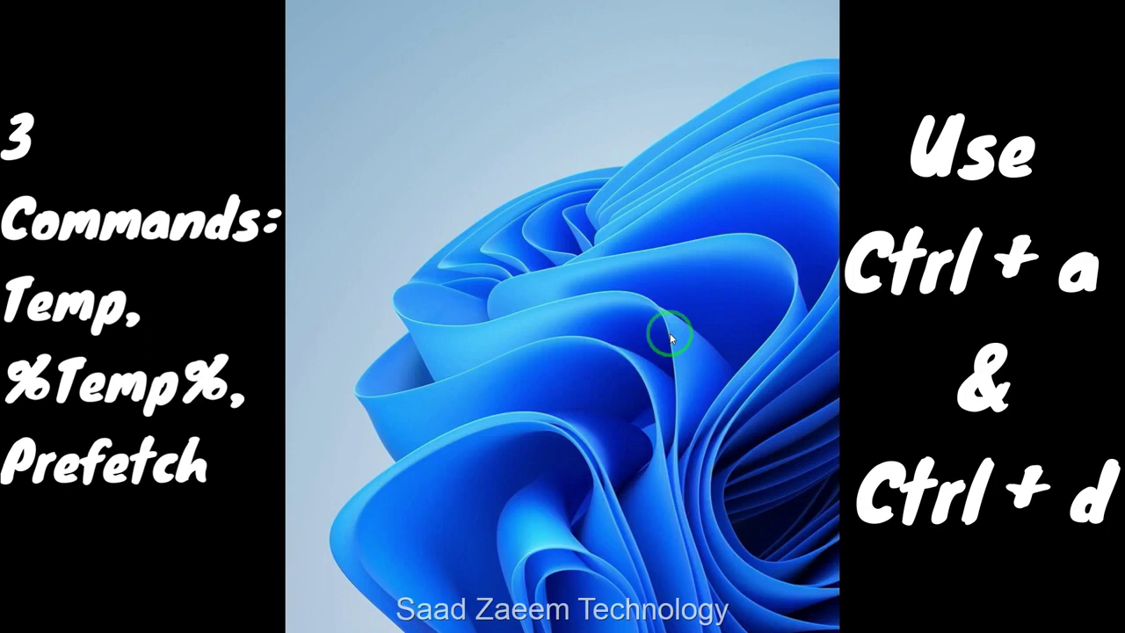
# - Open the local user Temp folder by running "%Temp%" from the Run dialog
pyautogui.press('super+r')
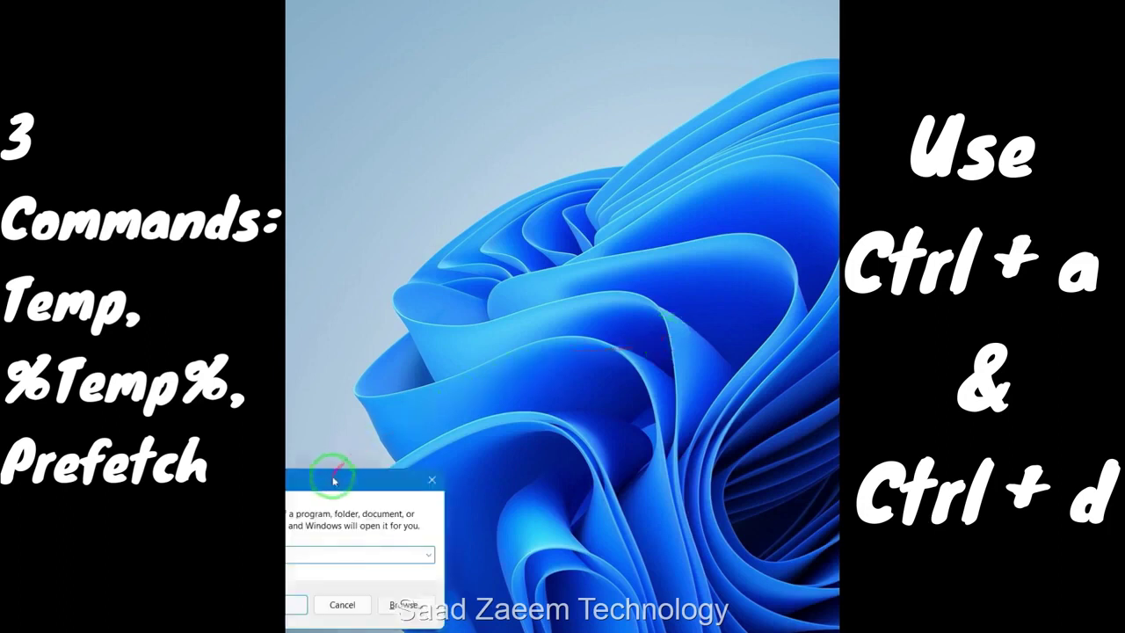
pyautogui.moveTo(329, 478); pyautogui.dragTo(563, 231)
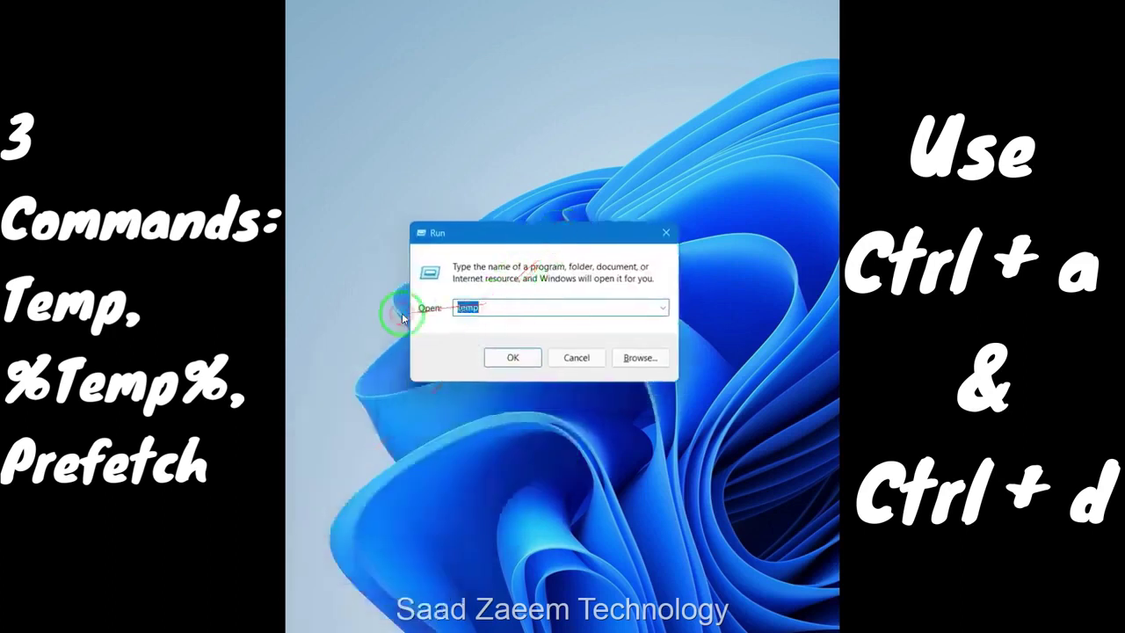
pyautogui.press('BackSpace')
pyautogui.write('%')
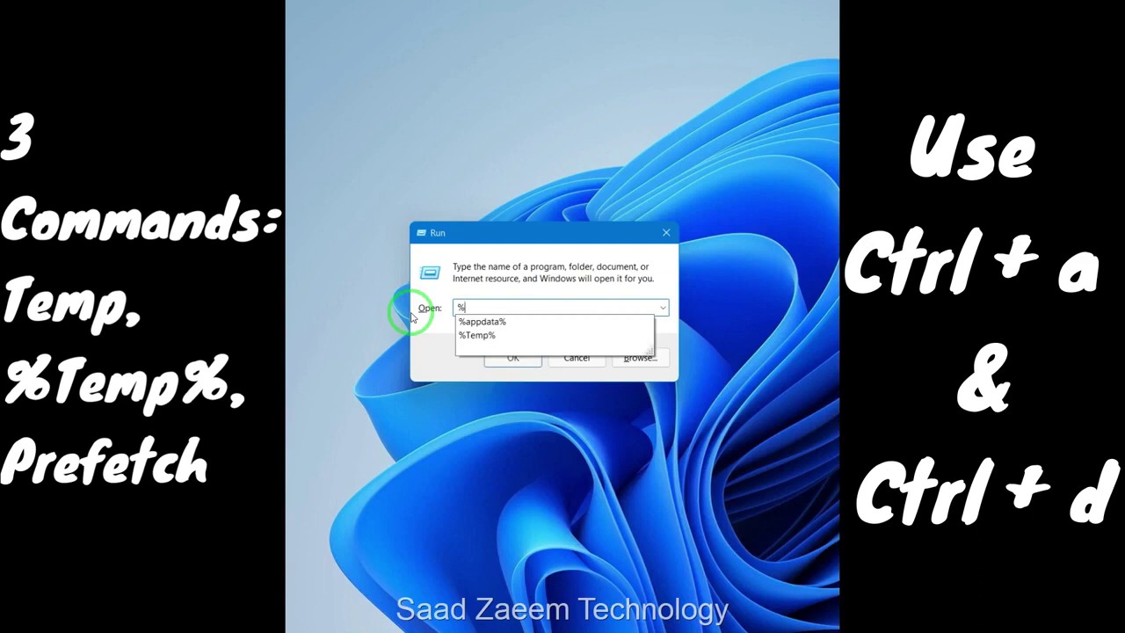
pyautogui.press('Down')
pyautogui.press('Down')
pyautogui.press('Return')
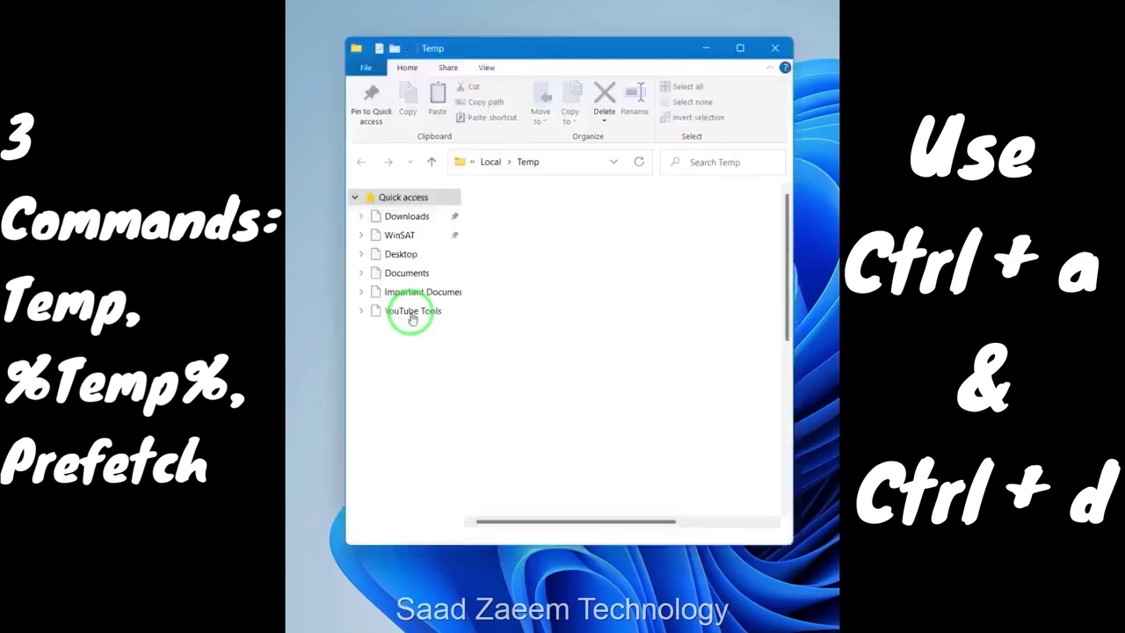
pyautogui.moveTo(577, 59); pyautogui.dragTo(592, 43)
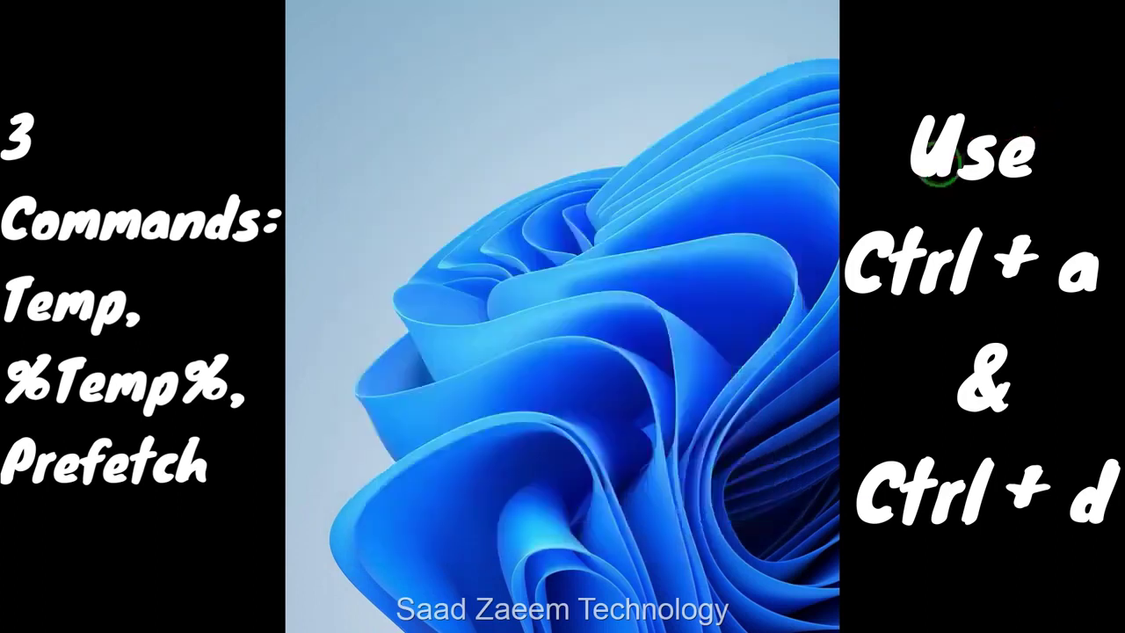
# - Open the Prefetch folder by running "prefetch" from the Run dialog, grant access to it, and look through its files
pyautogui.press('super+r')
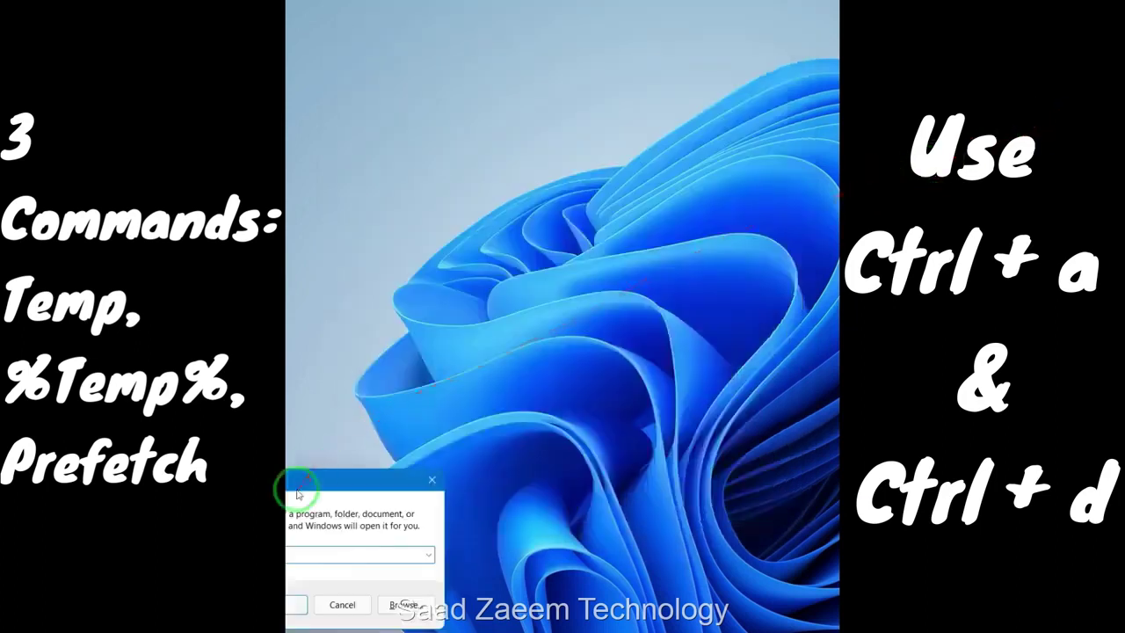
pyautogui.moveTo(302, 484); pyautogui.dragTo(602, 189)
pyautogui.press('BackSpace')
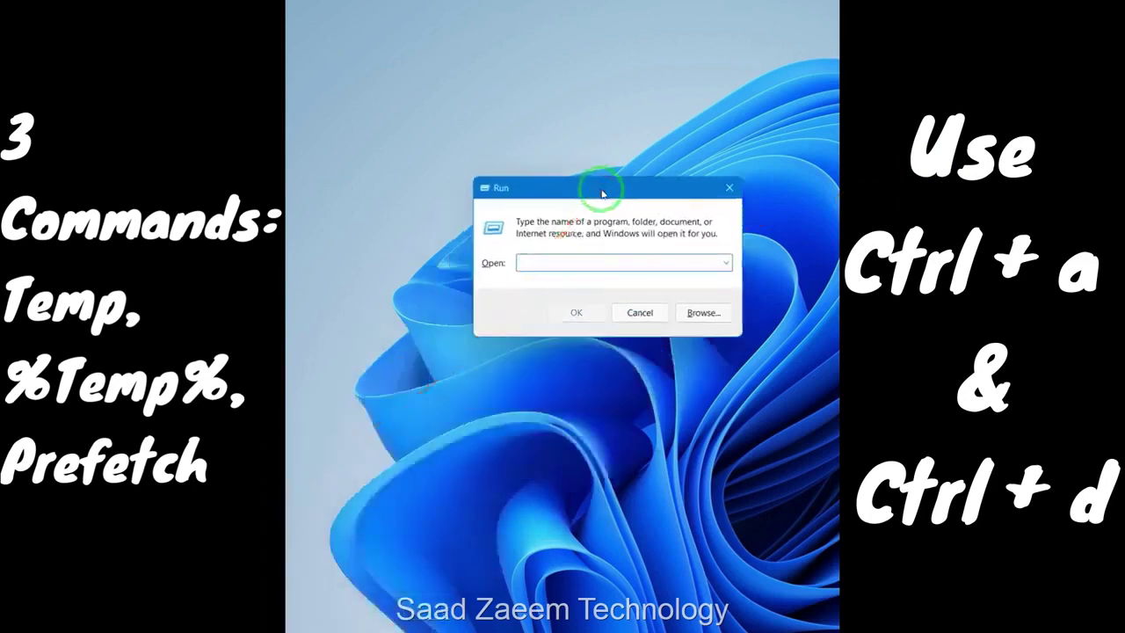
pyautogui.write('prefetch')
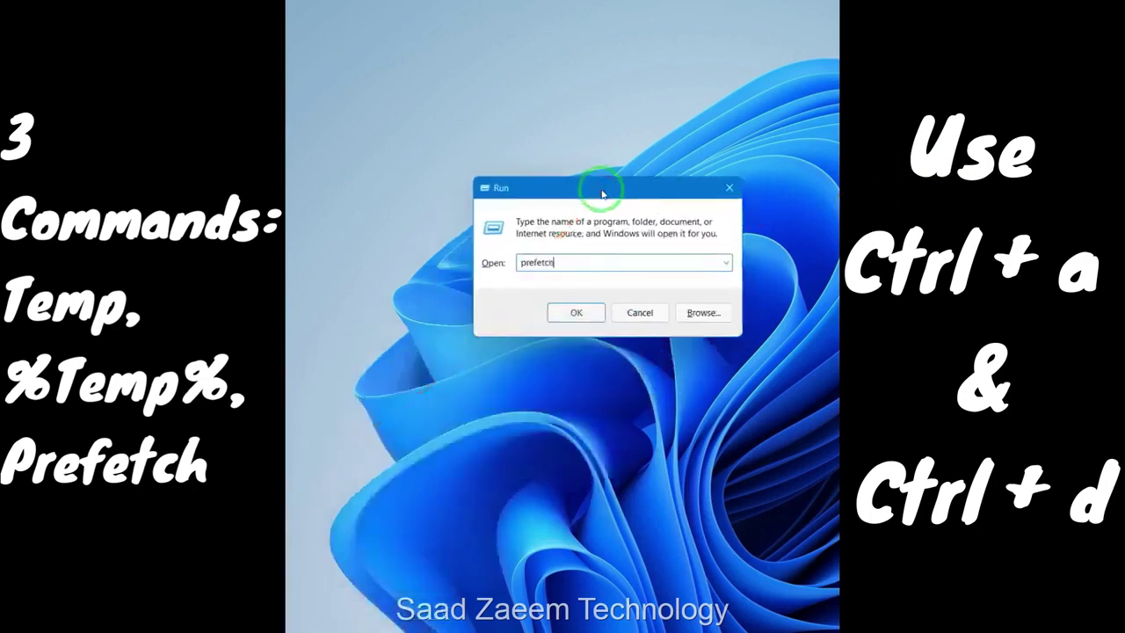
pyautogui.press('Return')
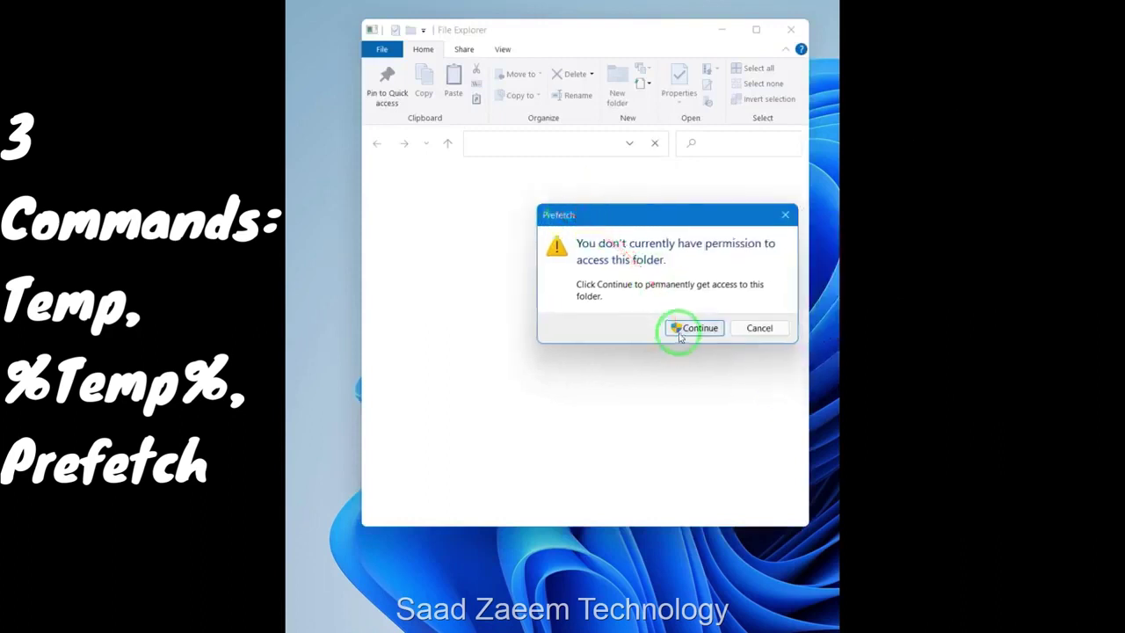
pyautogui.click(695, 328)
pyautogui.scroll(-20, 657, 336)
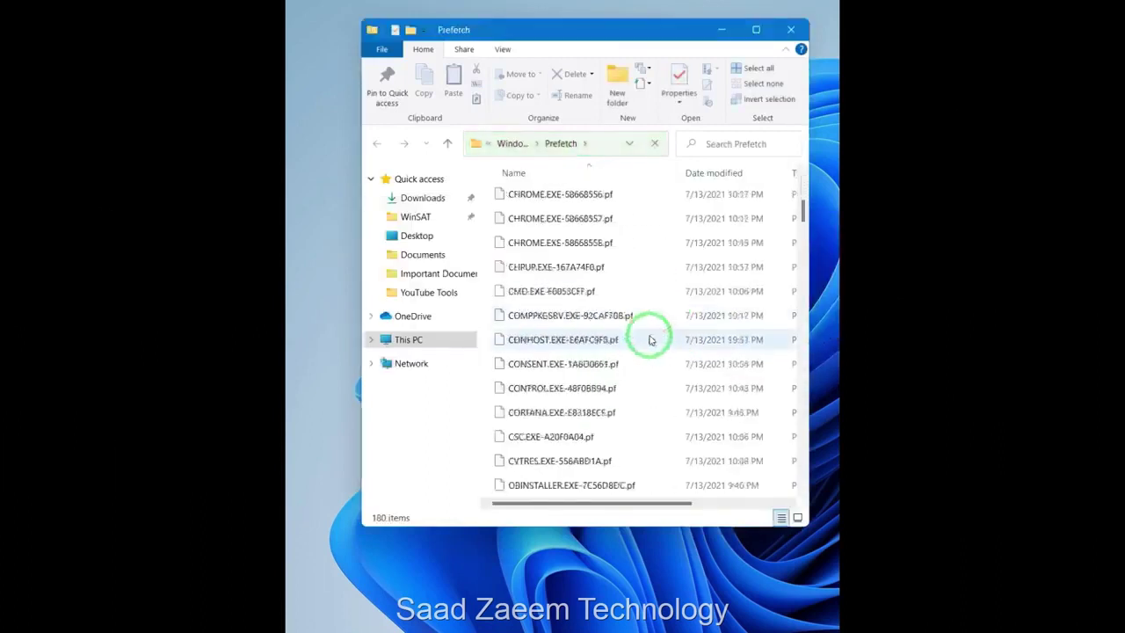
pyautogui.scroll(-15, 653, 339)
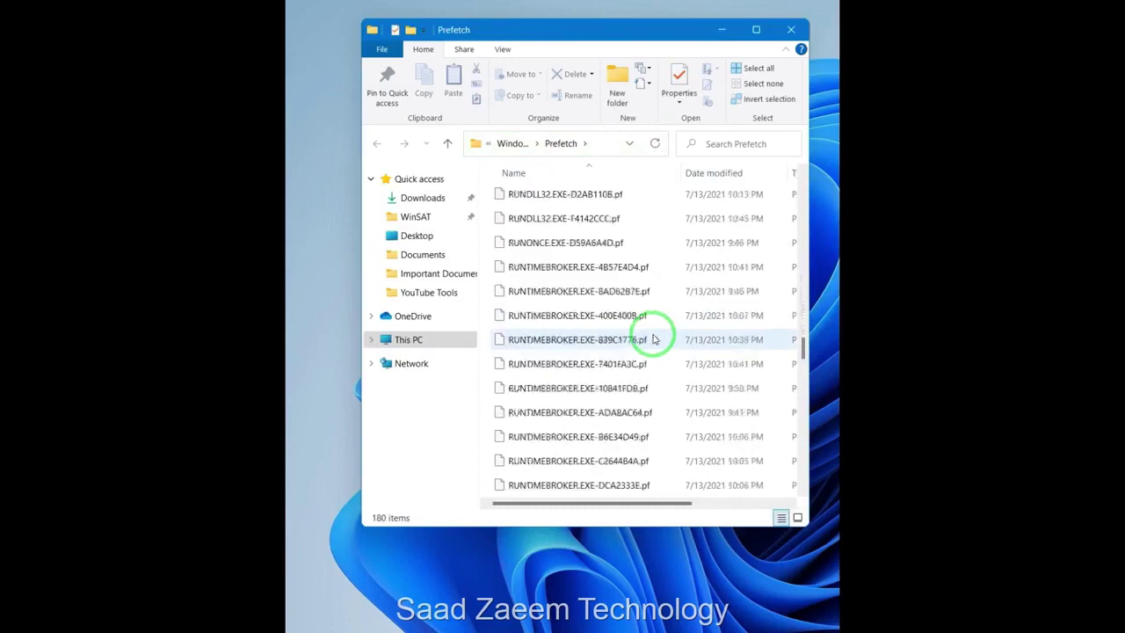
# - Delete all files in the Prefetch folder, skipping every file that is in use, and close the folder
pyautogui.scroll(-5, 655, 339)
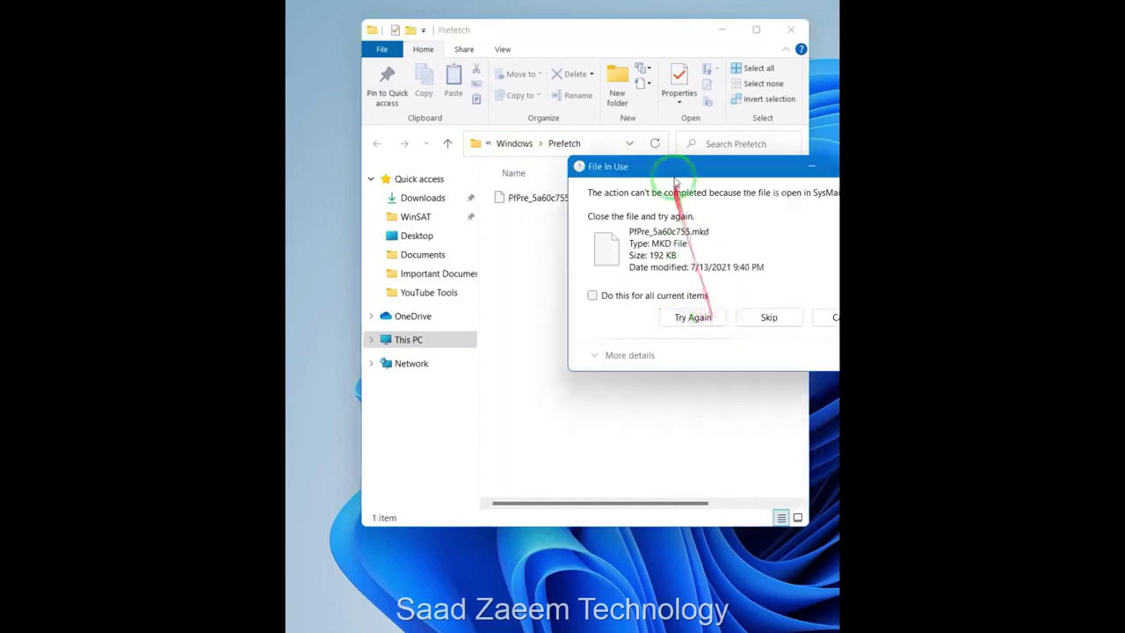
pyautogui.moveTo(675, 181); pyautogui.dragTo(540, 261)
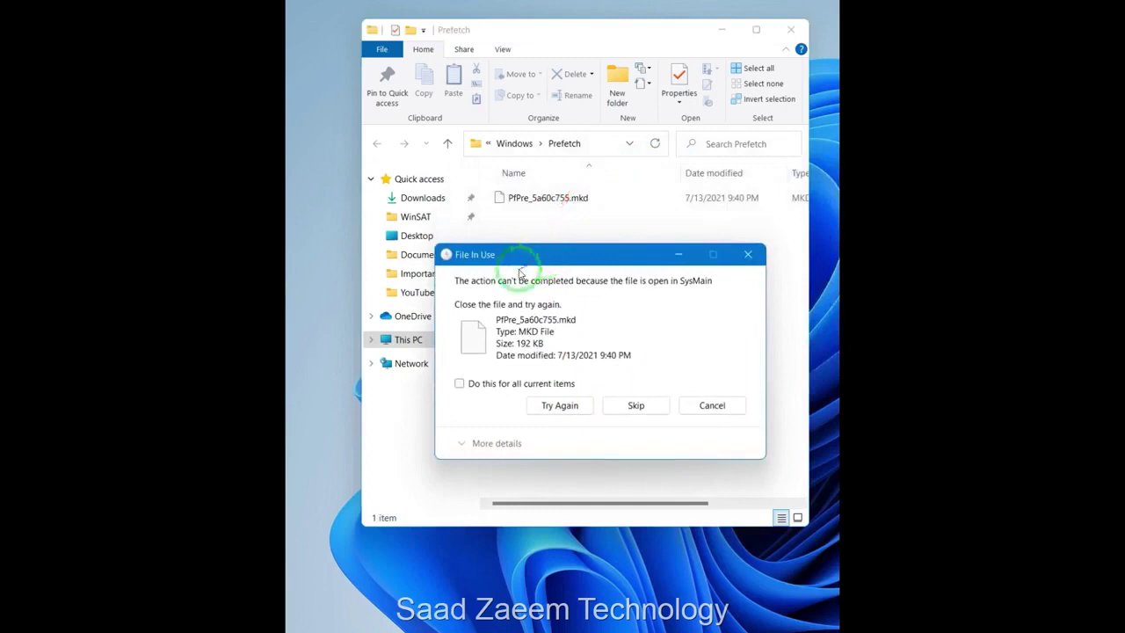
pyautogui.click(459, 383)
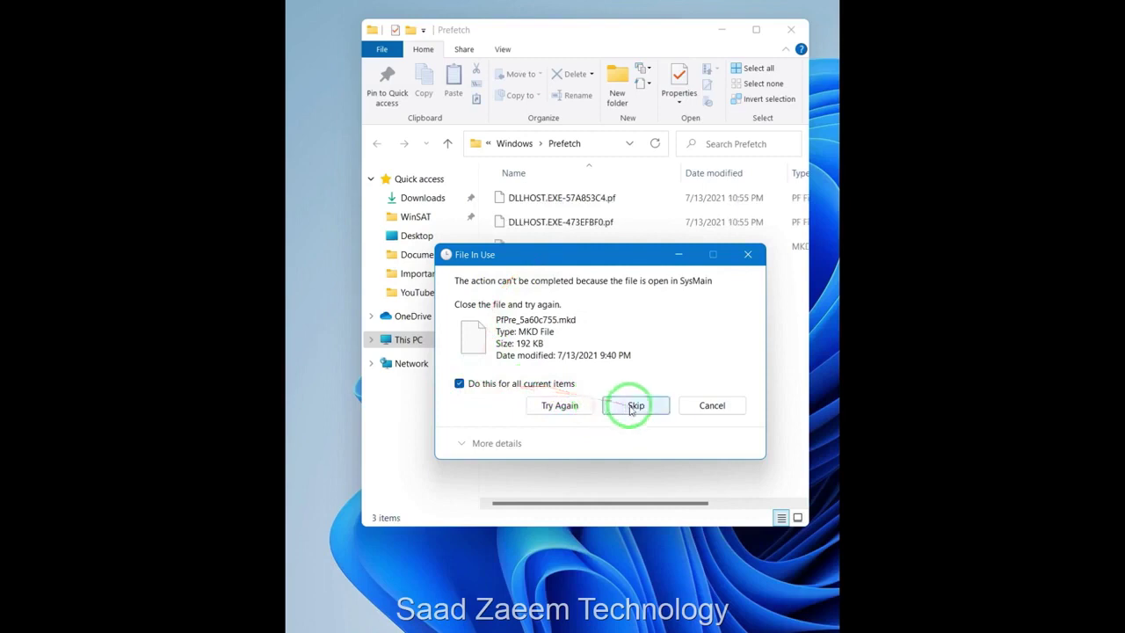
pyautogui.click(633, 406)
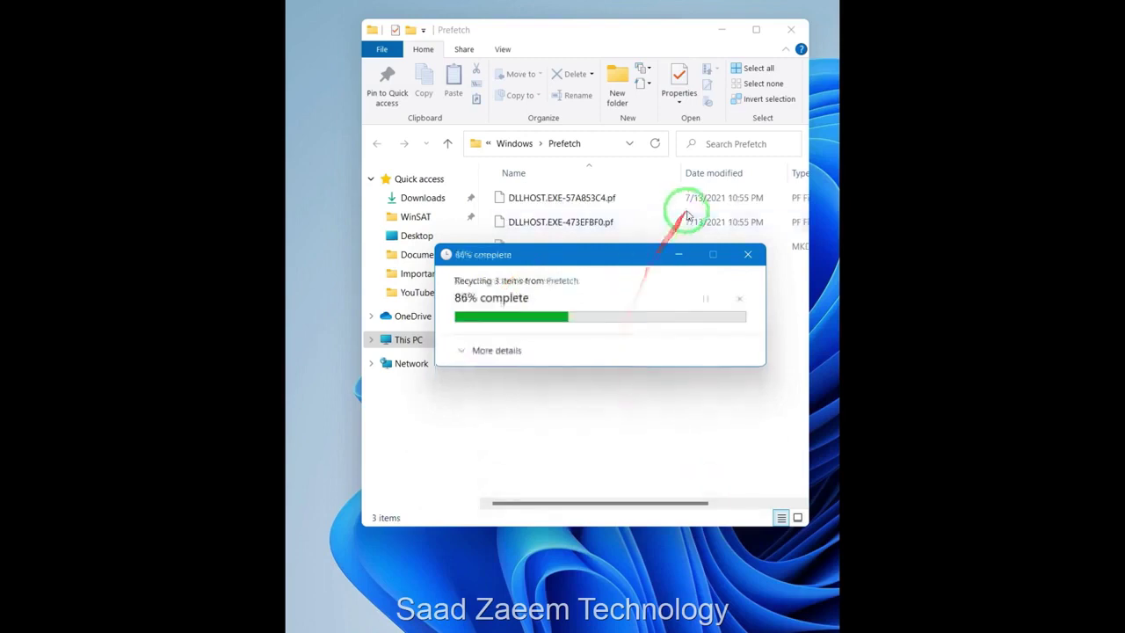
pyautogui.click(800, 32)
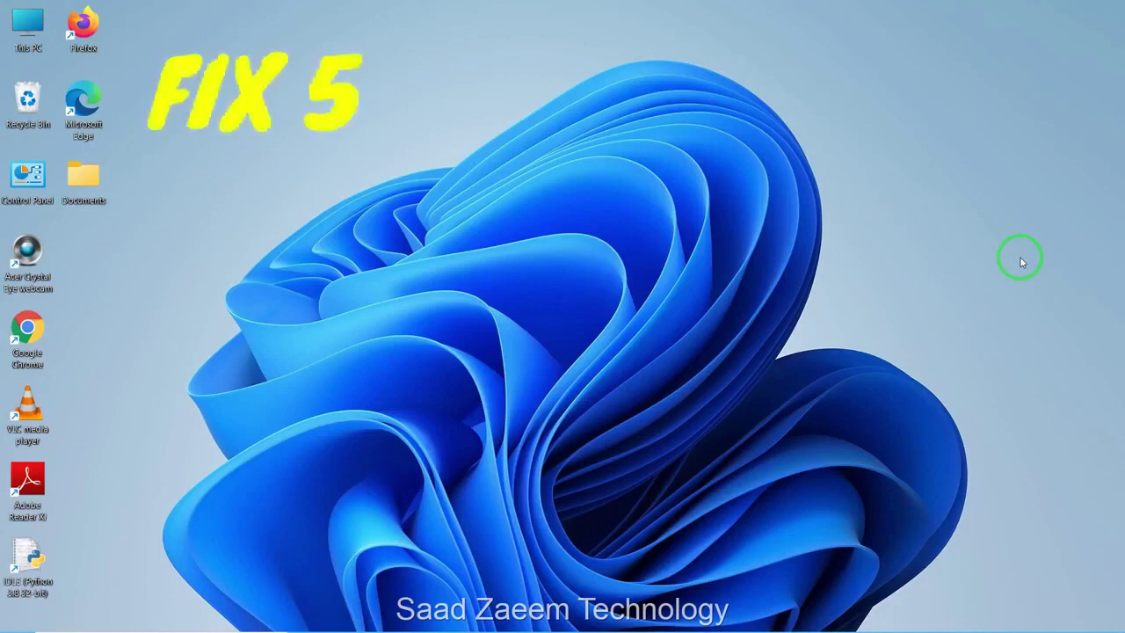
# - Open This PC and bring up the properties of the C: drive
pyautogui.rightClick(16, 31)
pyautogui.click(29, 24)
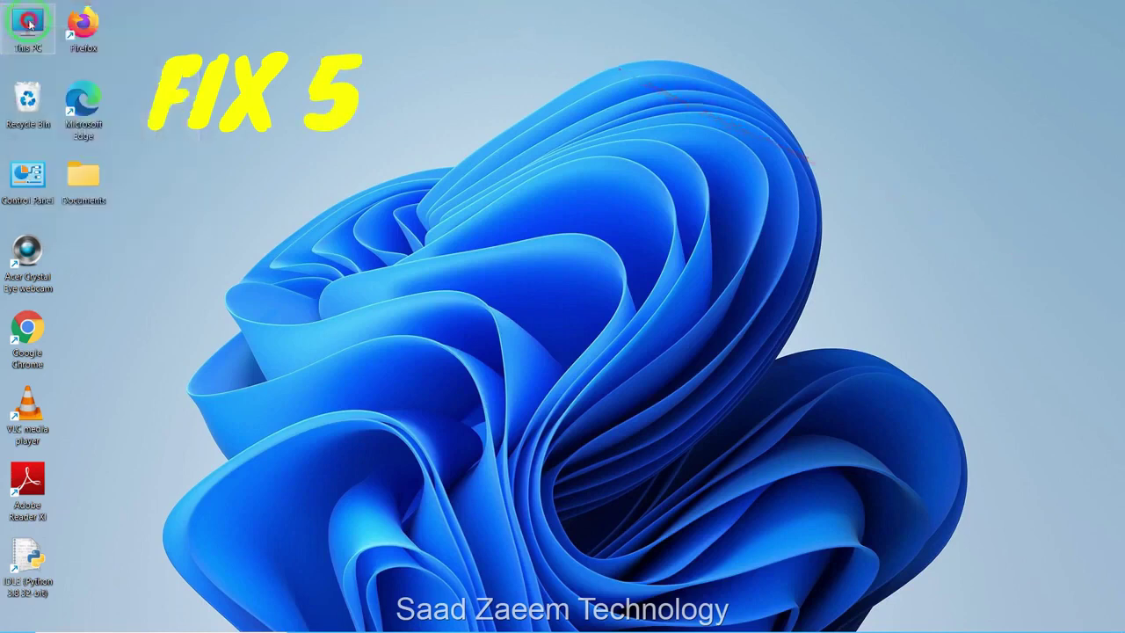
pyautogui.doubleClick(29, 24)
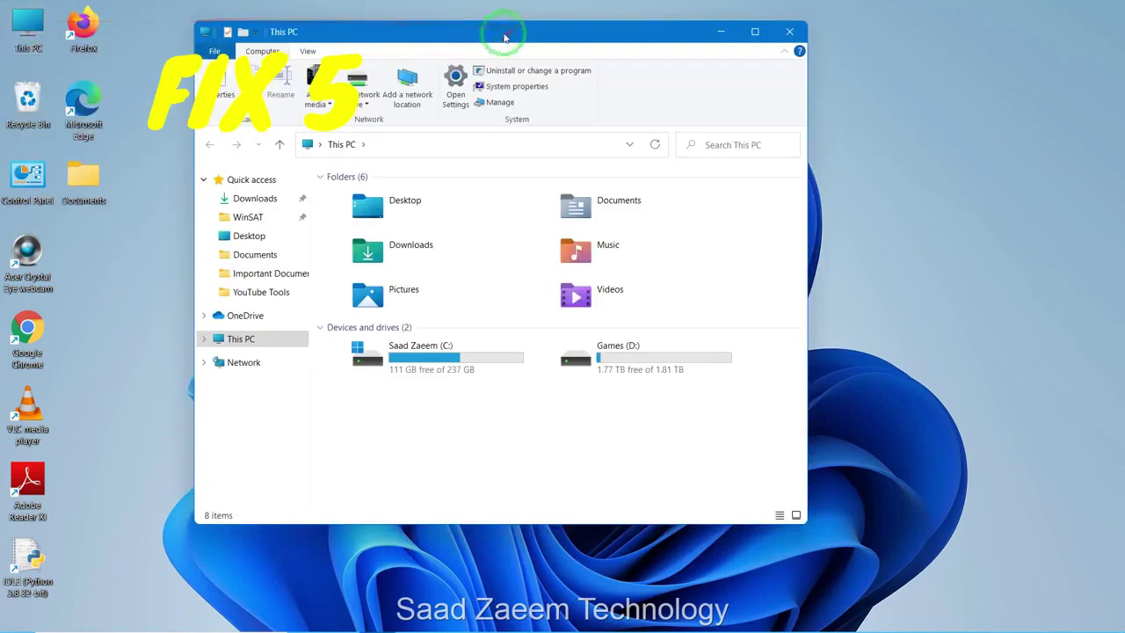
pyautogui.moveTo(501, 30); pyautogui.dragTo(571, 31)
pyautogui.click(506, 370)
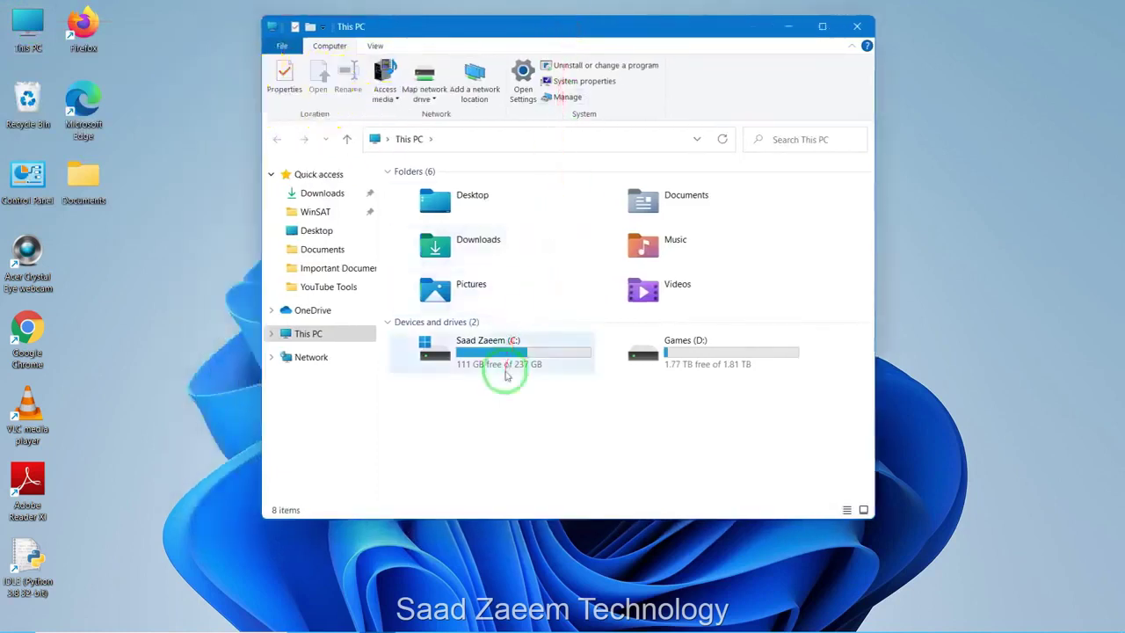
pyautogui.click(507, 365)
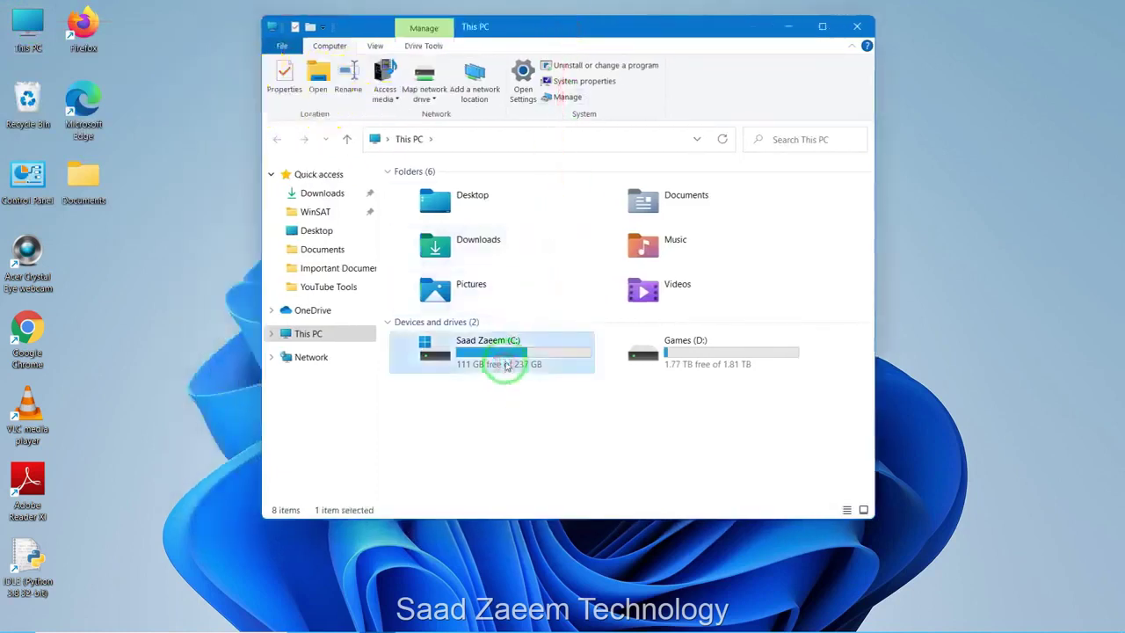
pyautogui.rightClick(506, 353)
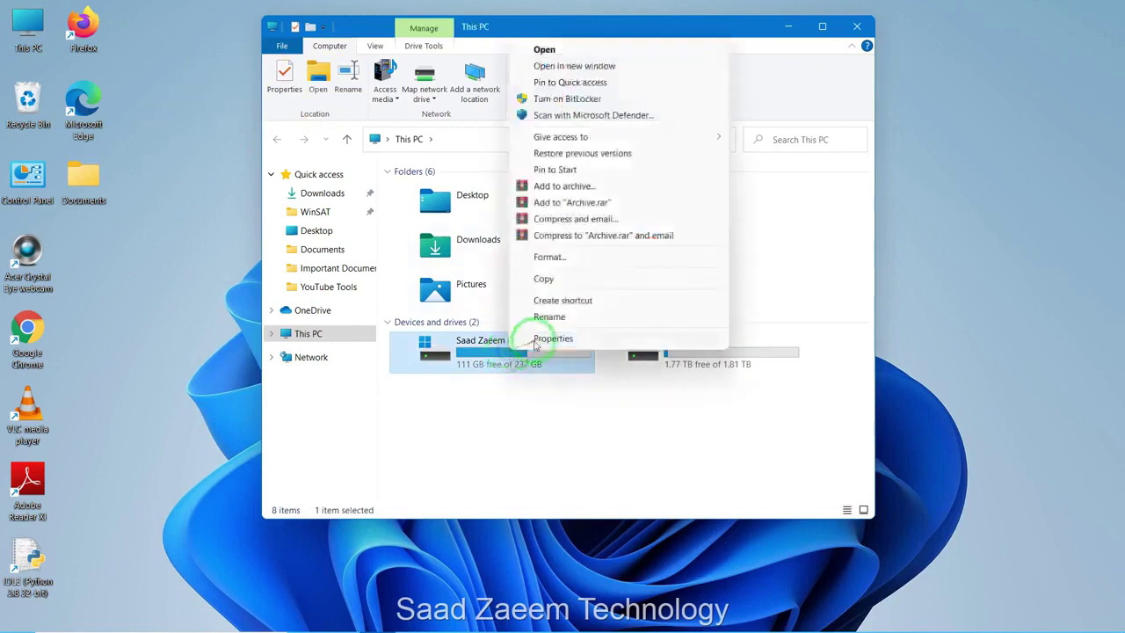
pyautogui.click(538, 340)
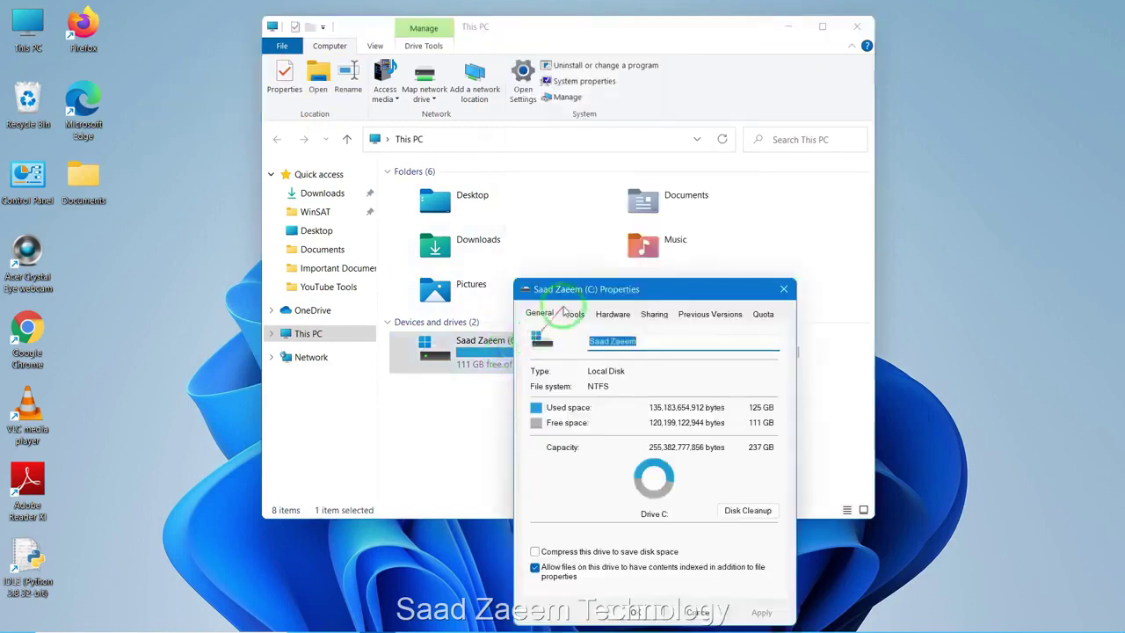
pyautogui.moveTo(582, 290); pyautogui.dragTo(615, 154)
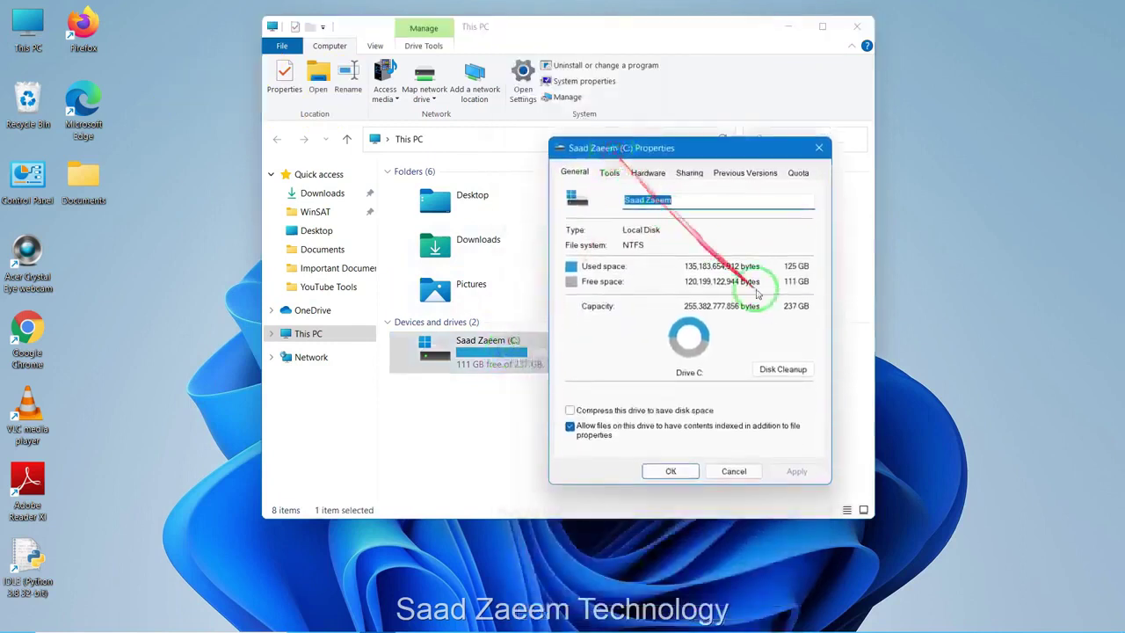
# - Run Disk Cleanup on the C: drive with the preselected file types, permanently delete those files, and close the drive's windows
pyautogui.click(780, 370)
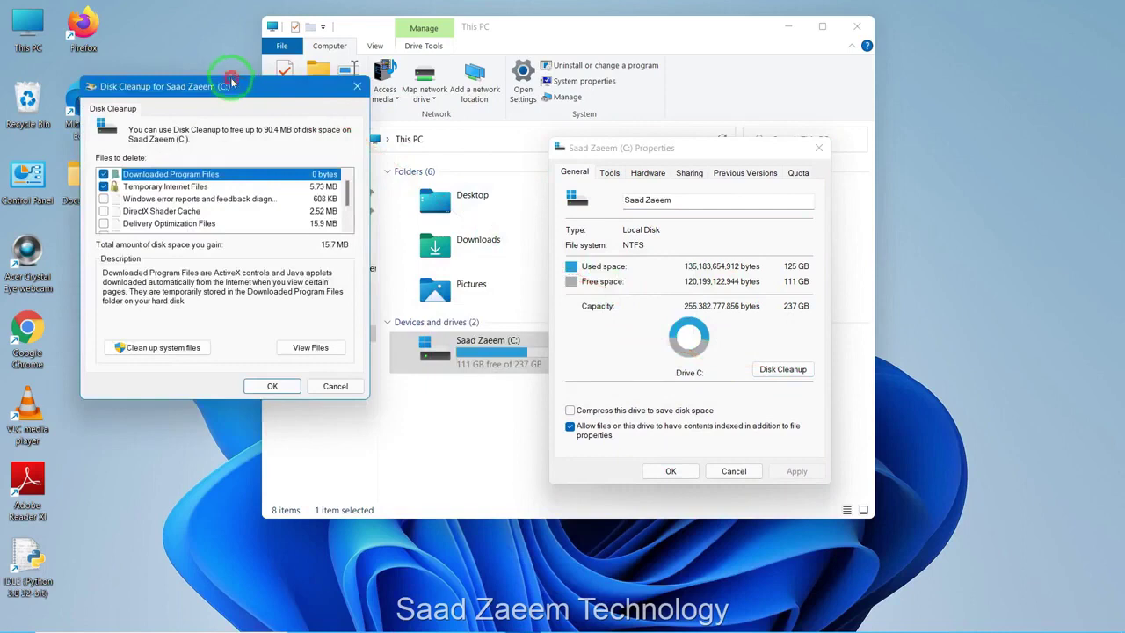
pyautogui.moveTo(231, 82); pyautogui.dragTo(478, 120)
pyautogui.scroll(-2, 444, 236)
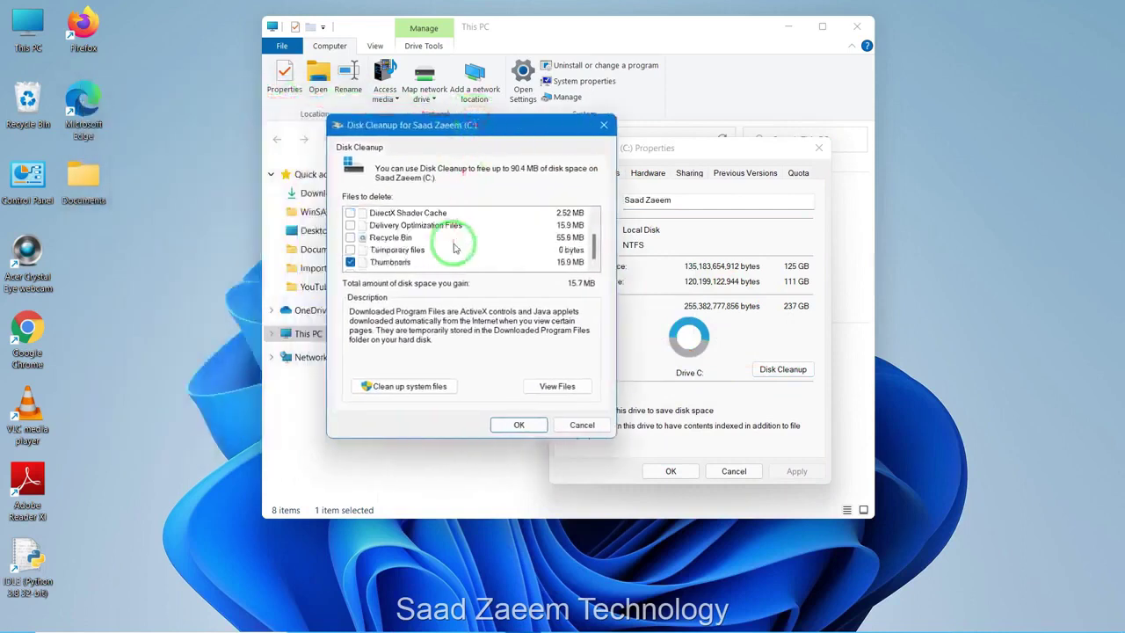
pyautogui.scroll(2, 455, 248)
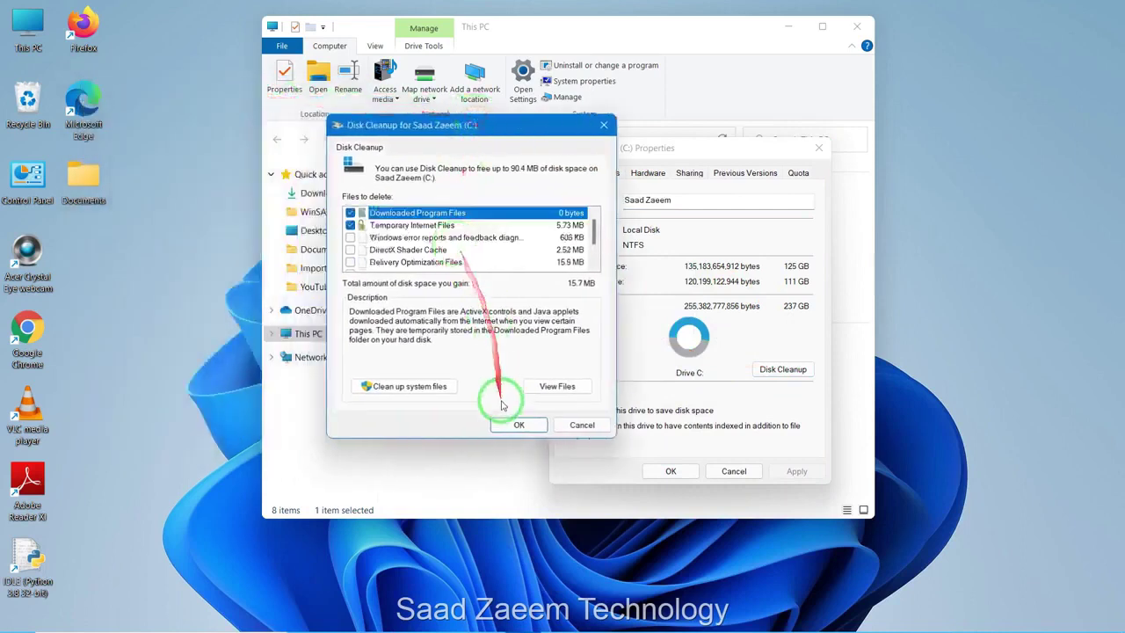
pyautogui.click(519, 424)
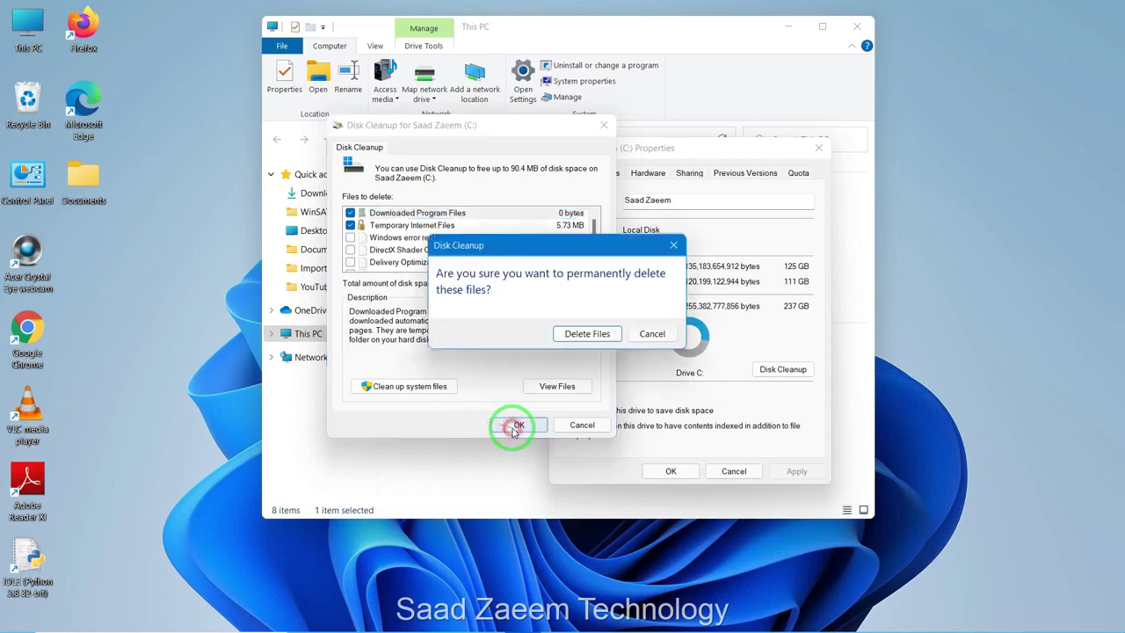
pyautogui.click(580, 341)
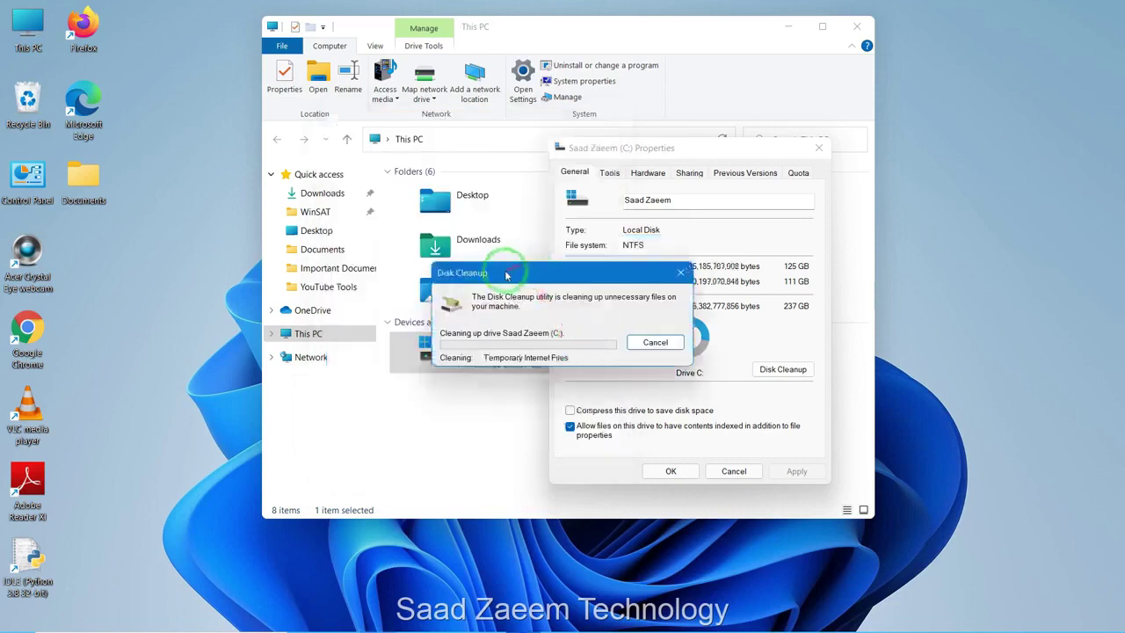
pyautogui.moveTo(502, 264); pyautogui.dragTo(346, 156)
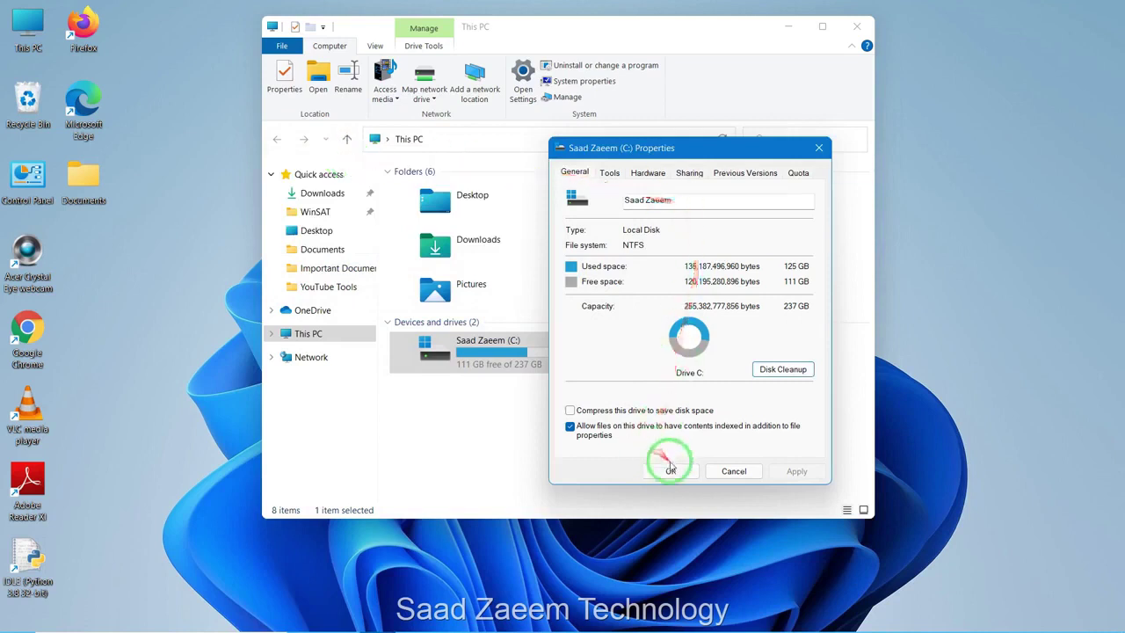
pyautogui.click(670, 468)
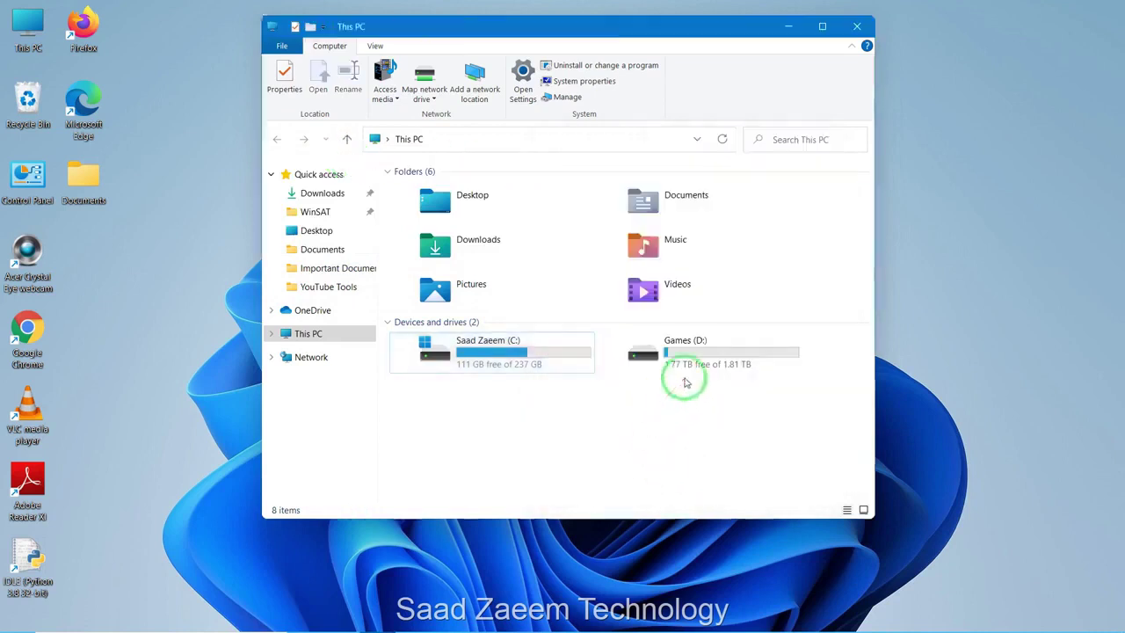
pyautogui.hotkey('alt', 'F4')
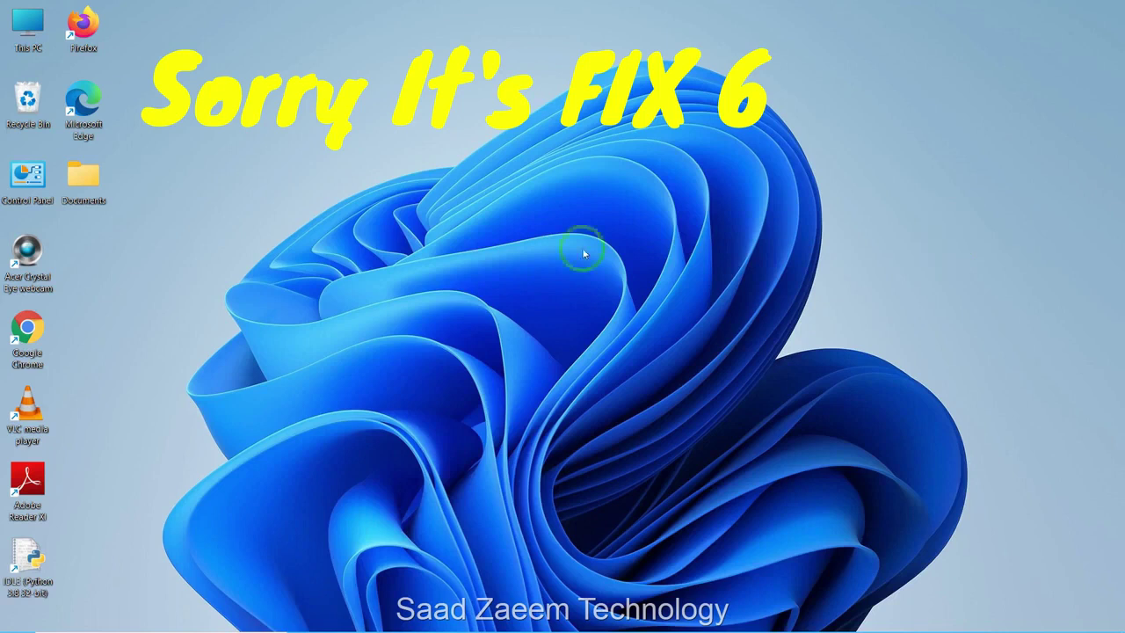
# - Open the list of installed programs in Control Panel and look through it for programs to uninstall
pyautogui.click(14, 178)
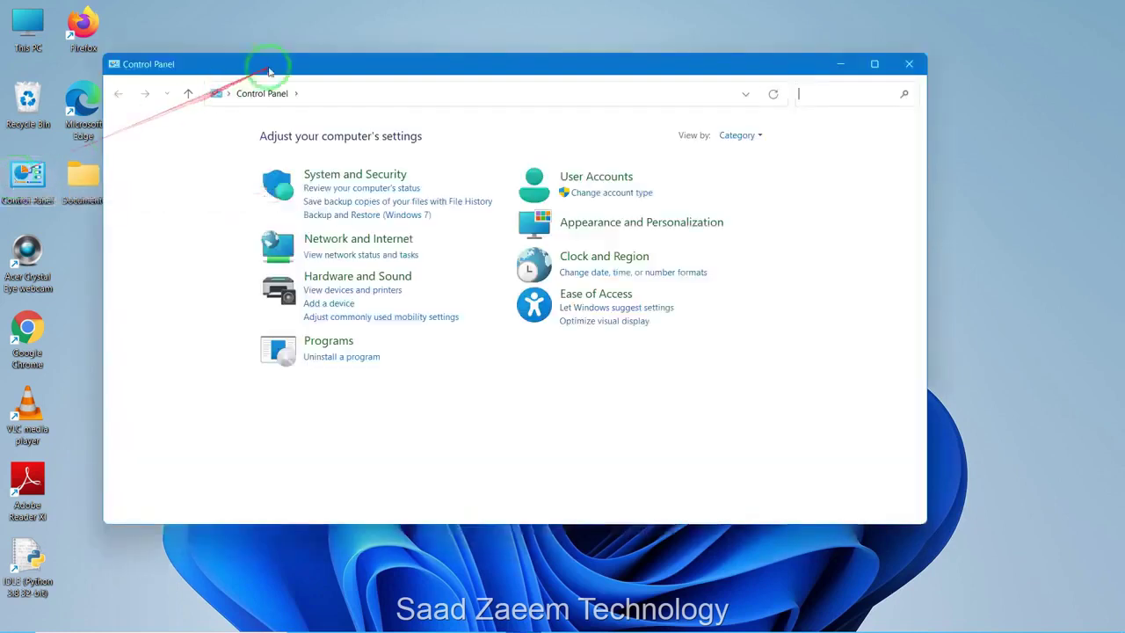
pyautogui.moveTo(270, 70); pyautogui.dragTo(315, 59)
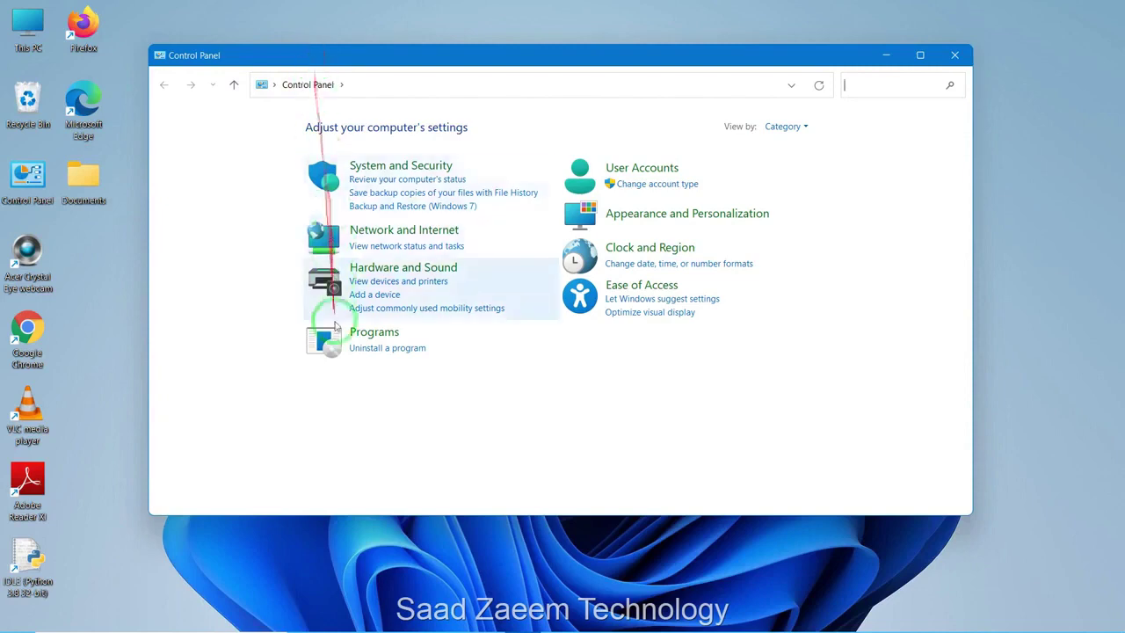
pyautogui.click(383, 349)
pyautogui.scroll(-6, 382, 325)
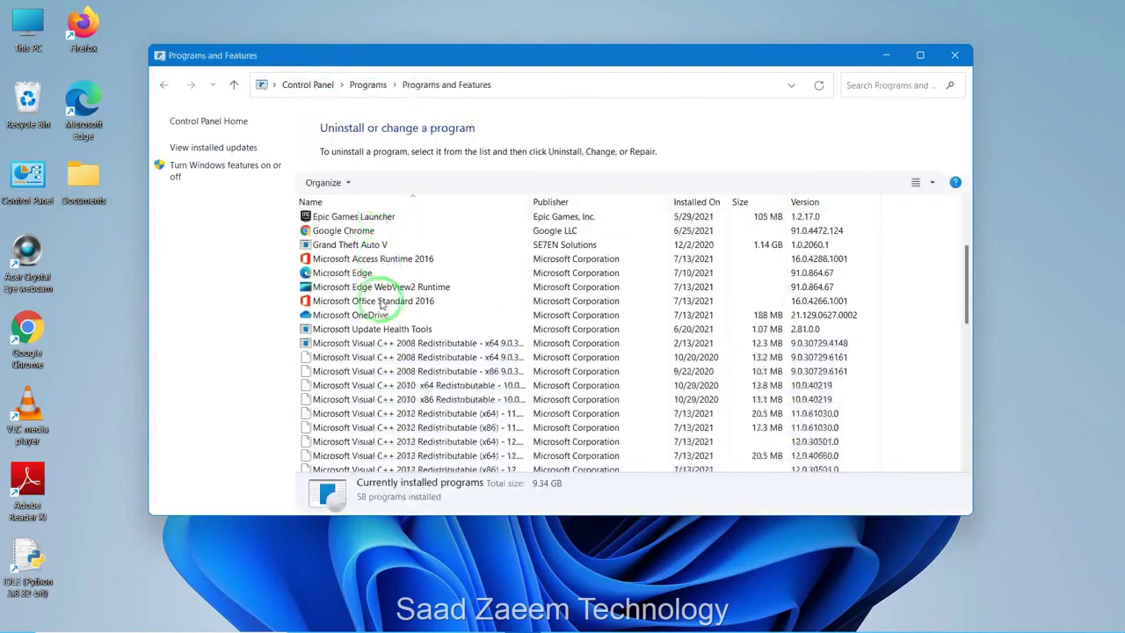
pyautogui.scroll(-5, 382, 306)
pyautogui.scroll(7, 382, 307)
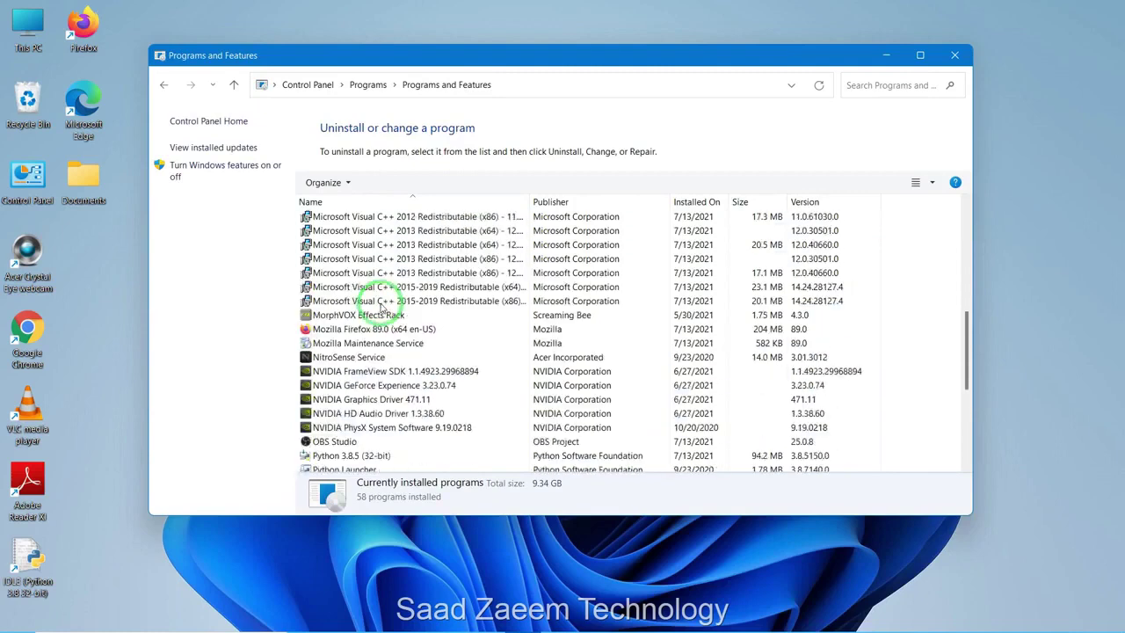
pyautogui.scroll(3, 382, 307)
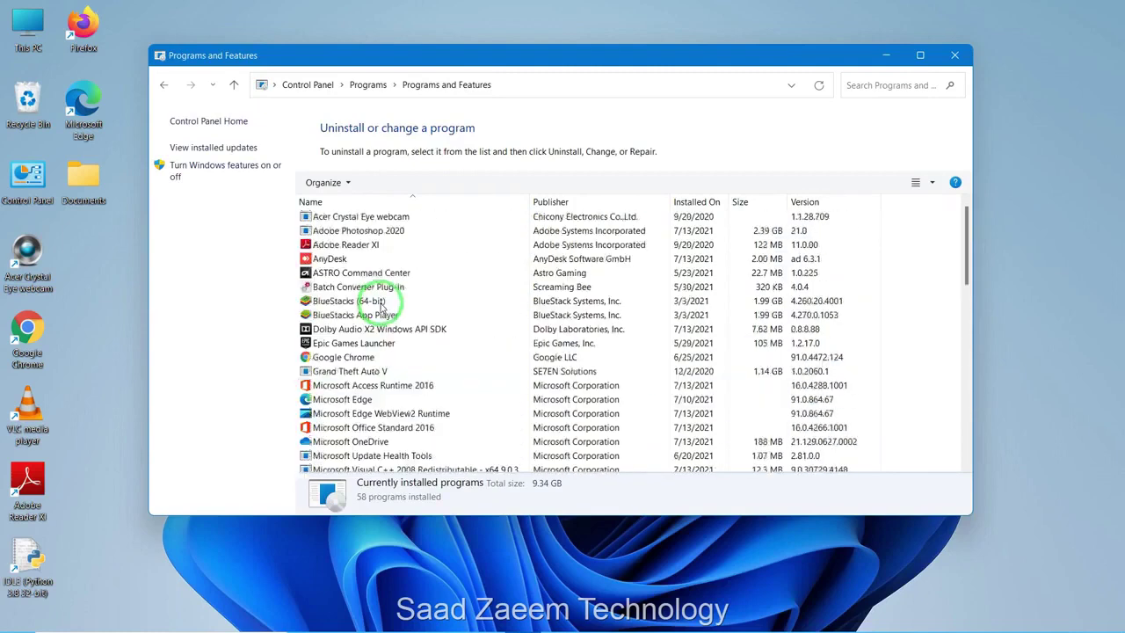
pyautogui.click(370, 246)
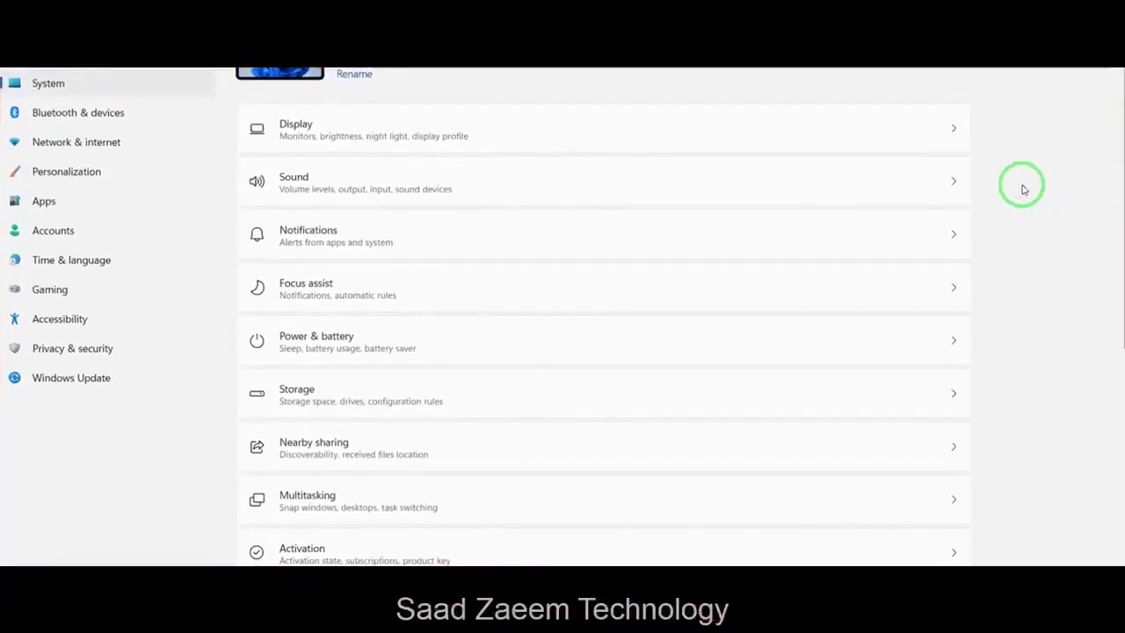
# - Look through the installed apps under Apps & features in Settings and show the uninstall option for ASTRO Command Center
pyautogui.click(71, 202)
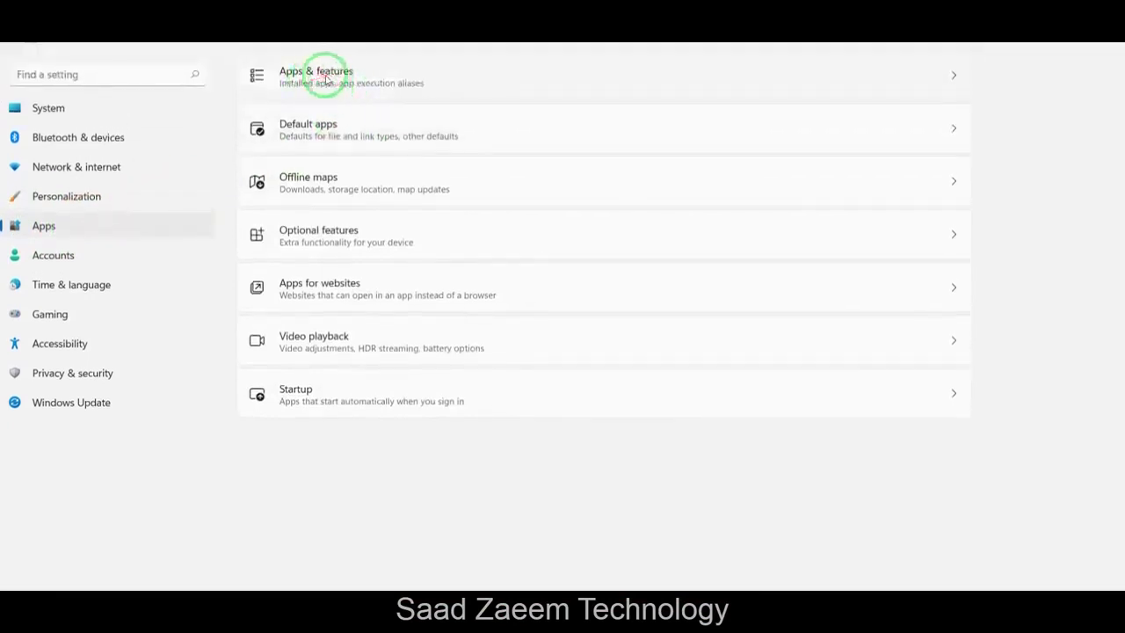
pyautogui.click(324, 84)
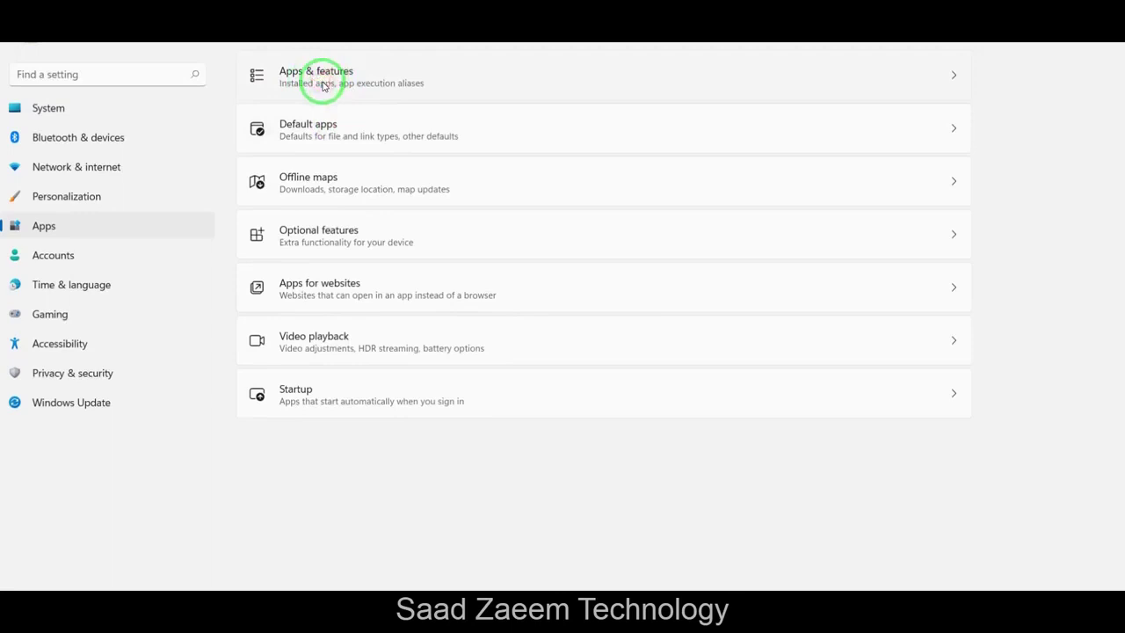
pyautogui.moveTo(724, 505); pyautogui.dragTo(711, 319)
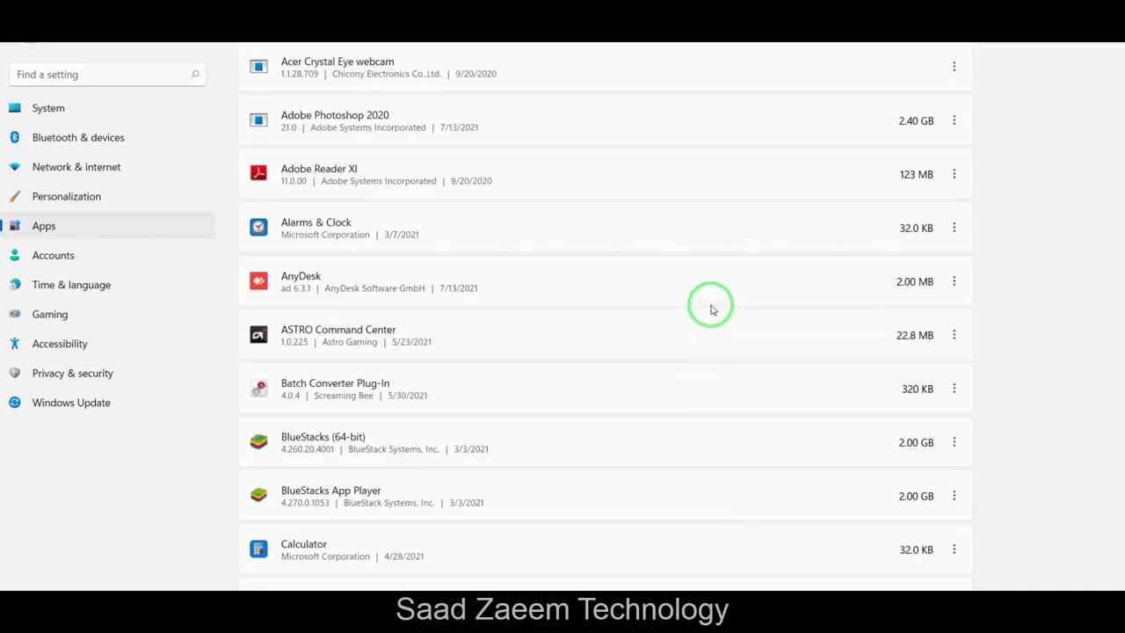
pyautogui.scroll(-2, 690, 297)
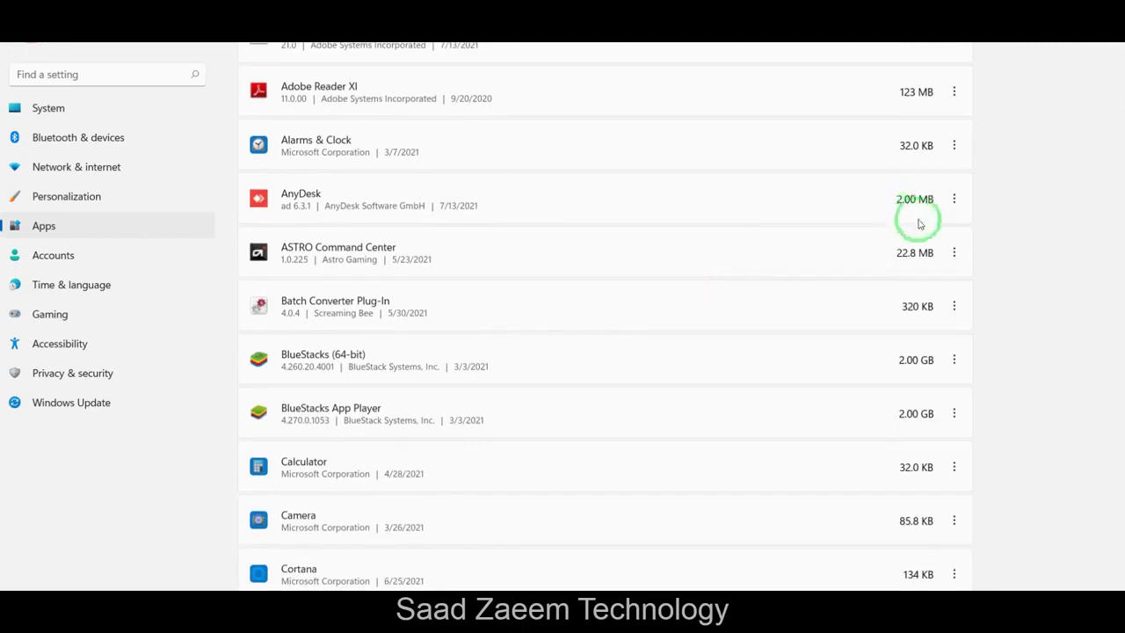
pyautogui.click(956, 254)
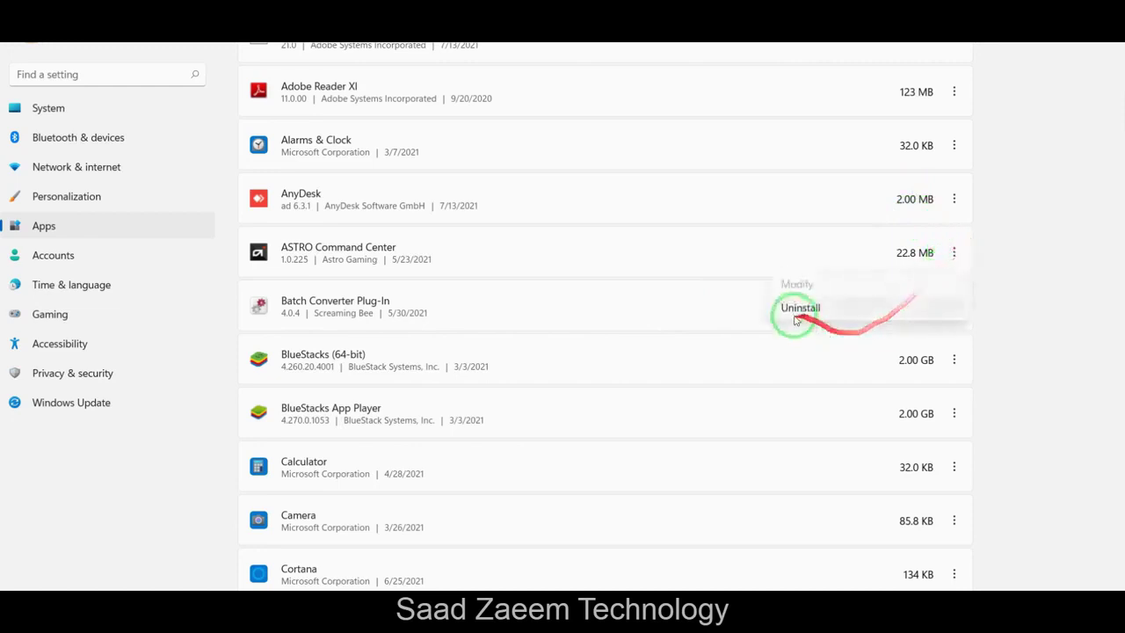
pyautogui.click(727, 268)
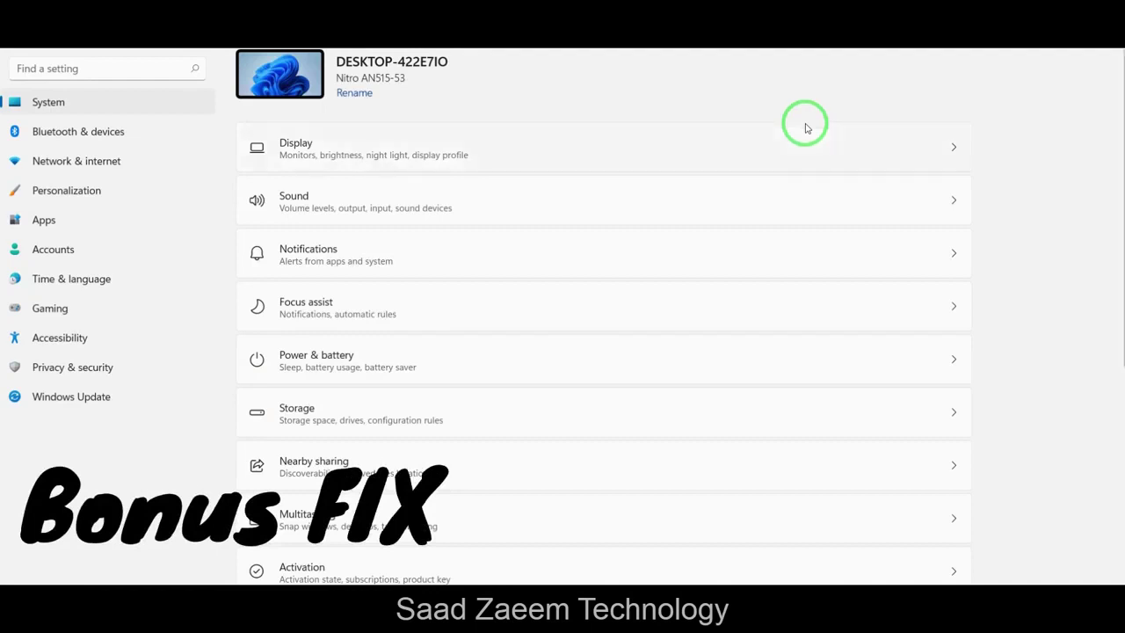
# - Turn on Game Mode in the Gaming settings
pyautogui.click(29, 309)
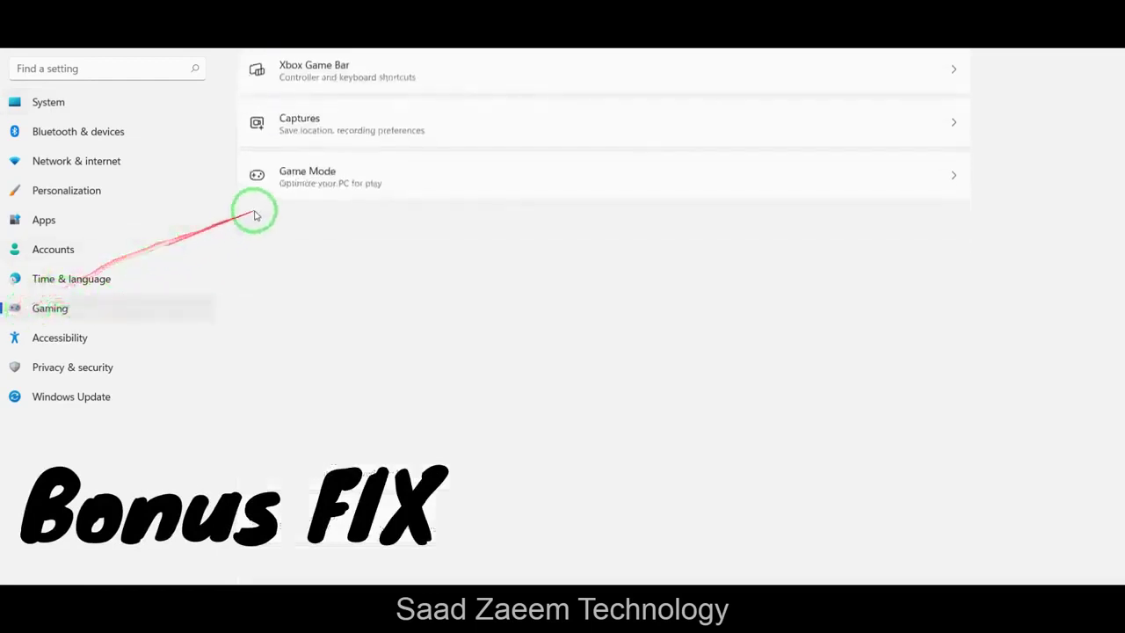
pyautogui.click(308, 174)
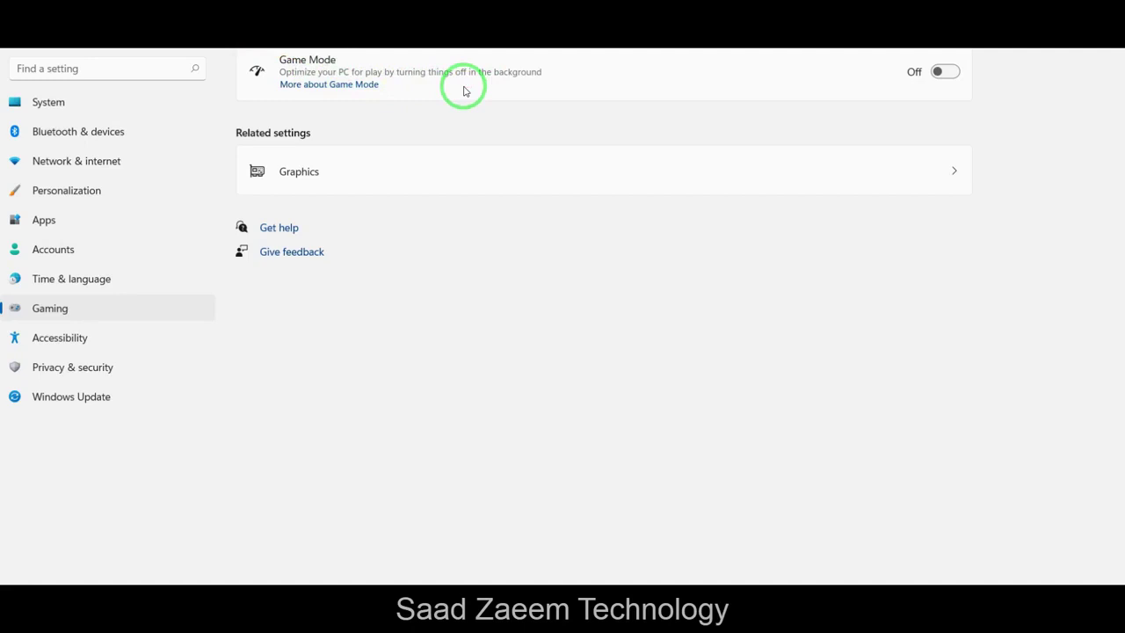
pyautogui.click(937, 73)
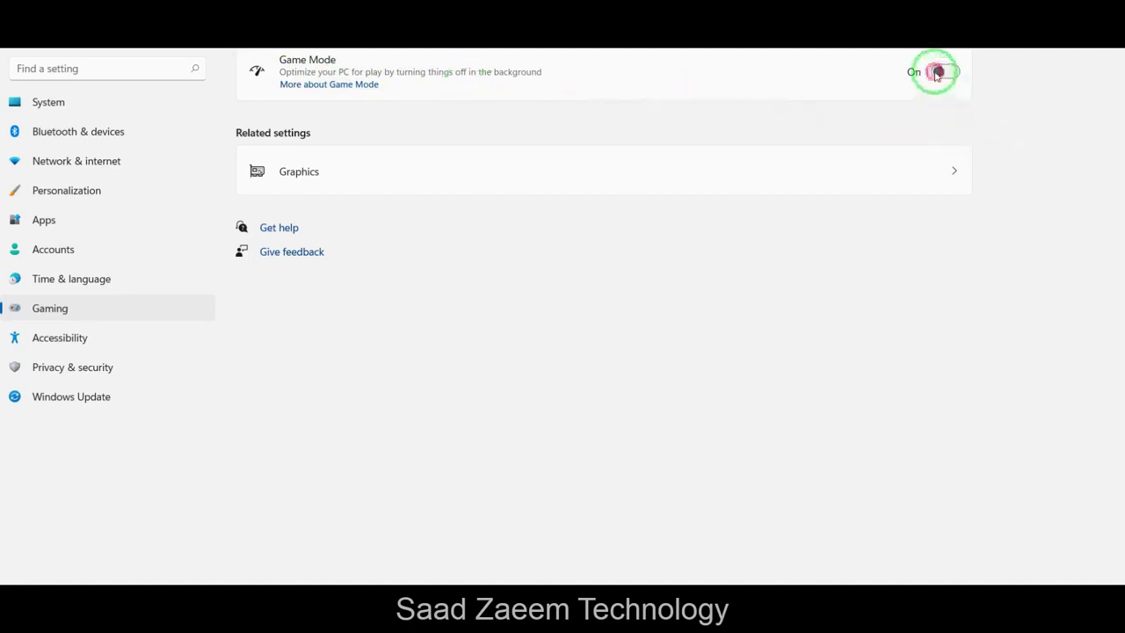